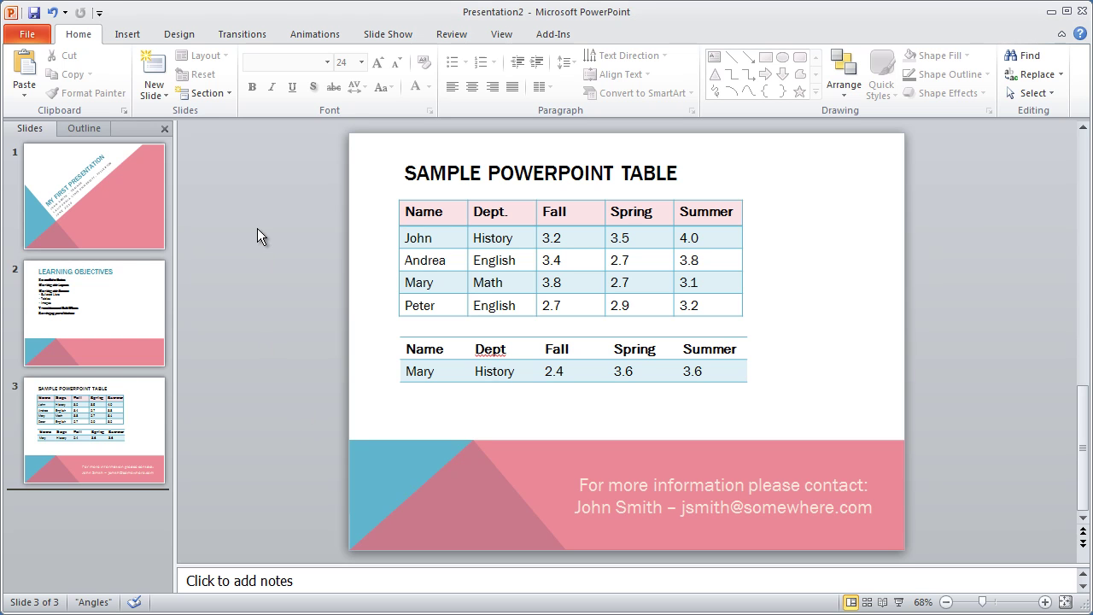
# - Add a new Title and Content slide from the Angles layout gallery as slide 4
pyautogui.click(158, 96)
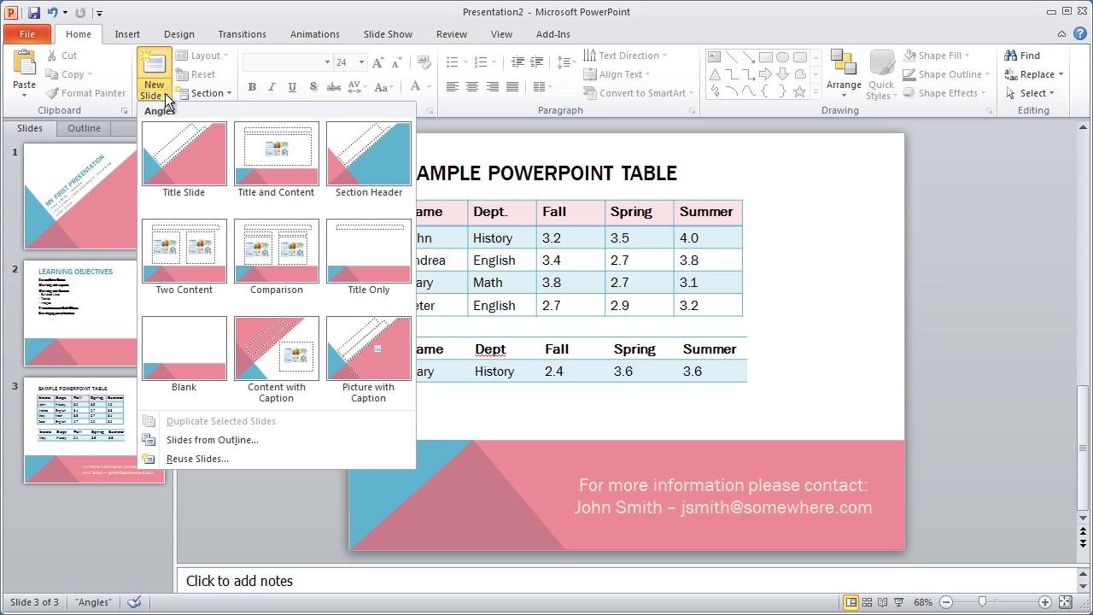
pyautogui.click(275, 157)
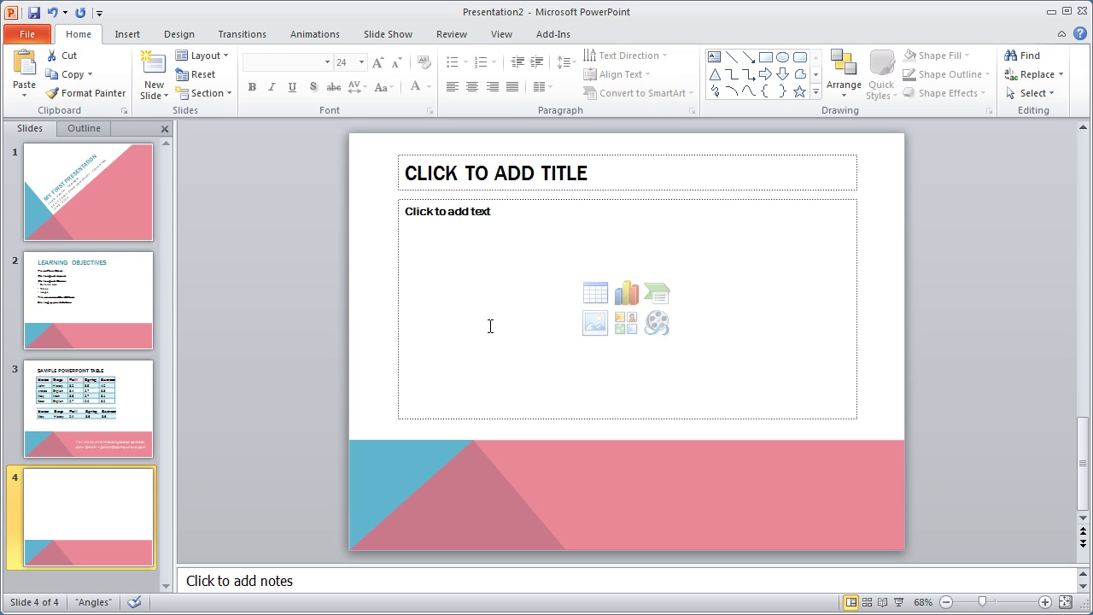
# - Switch slide 4 to the Two Content layout
pyautogui.click(225, 61)
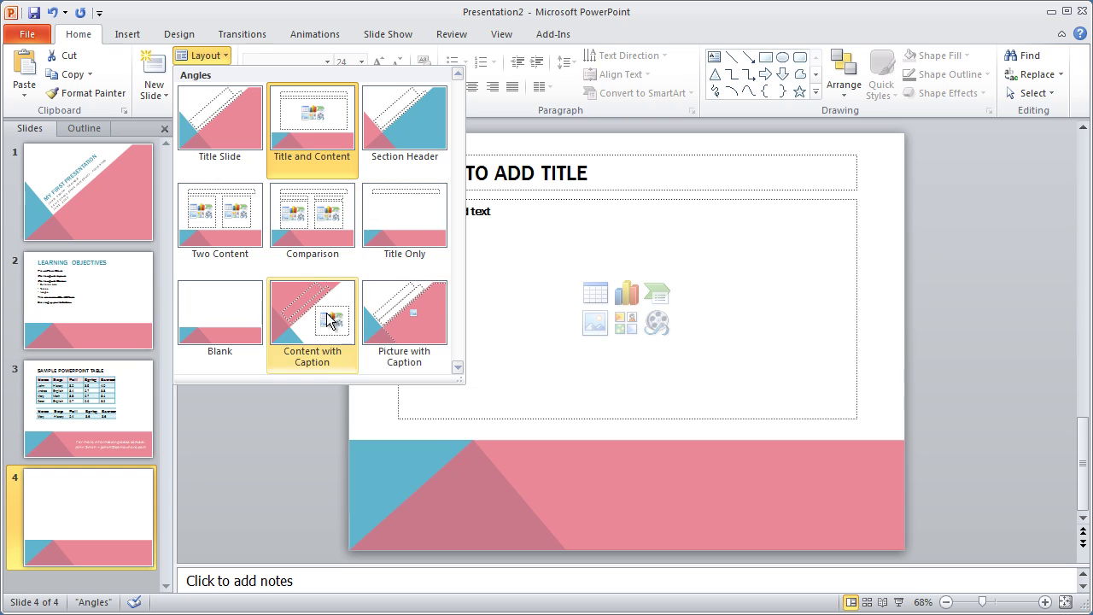
pyautogui.click(215, 213)
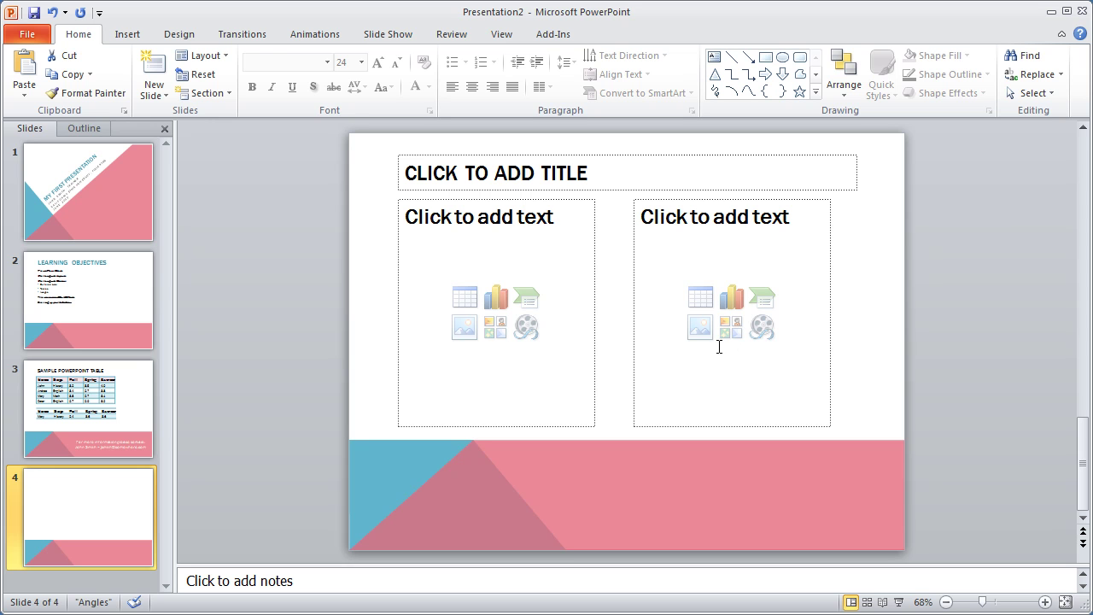
# - Insert Baseball01_72 from Desktop > Basic Class Files > Graphics into the left placeholder
pyautogui.click(464, 328)
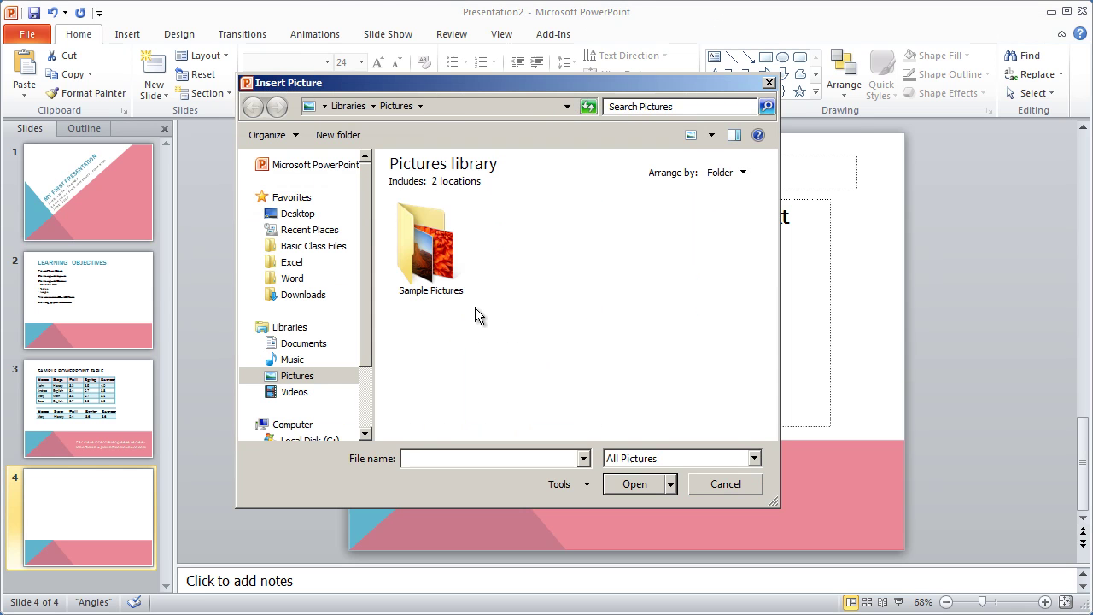
pyautogui.moveTo(443, 82); pyautogui.dragTo(393, 82)
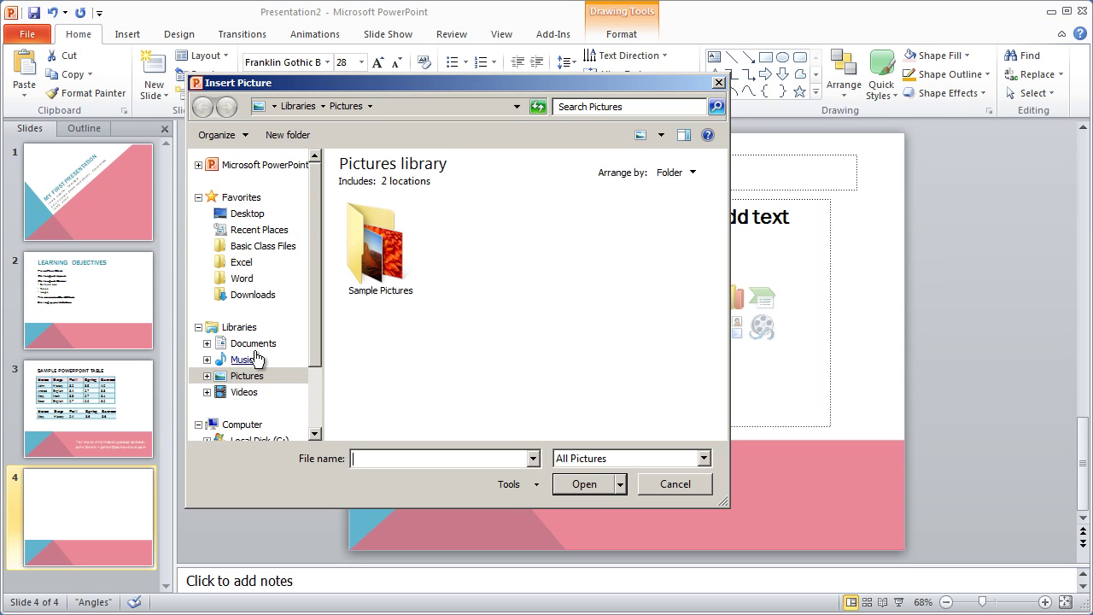
pyautogui.click(255, 214)
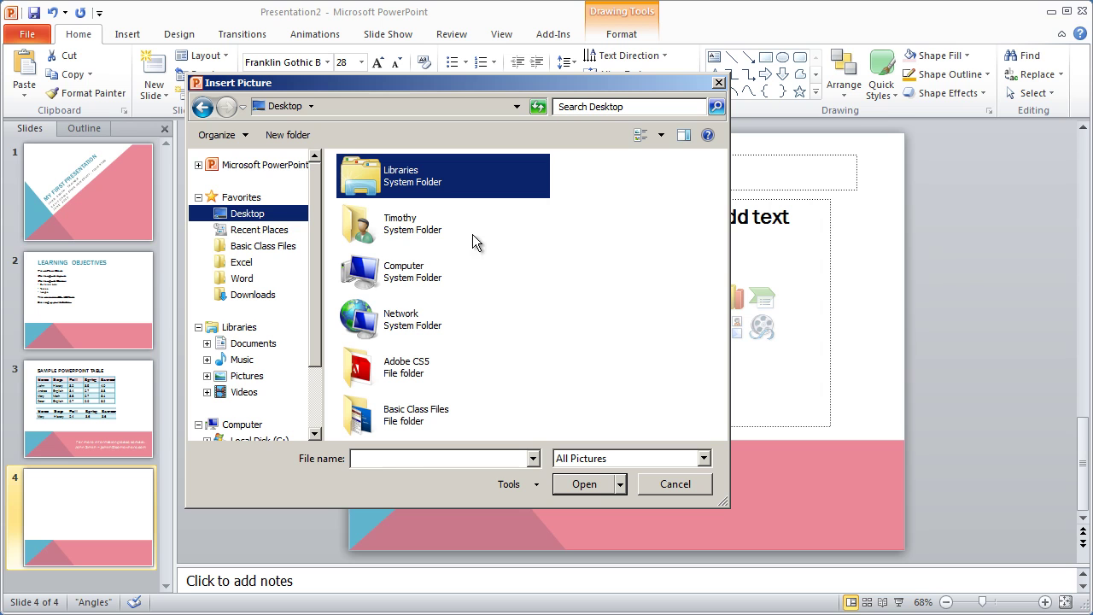
pyautogui.scroll(-2, 561, 351)
pyautogui.doubleClick(415, 416)
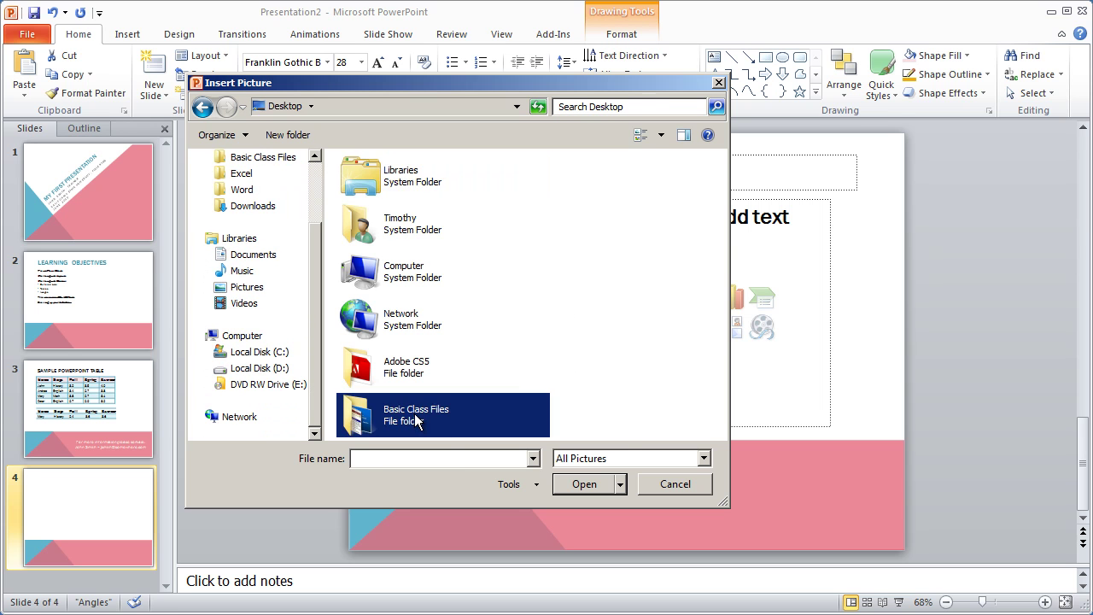
pyautogui.doubleClick(380, 222)
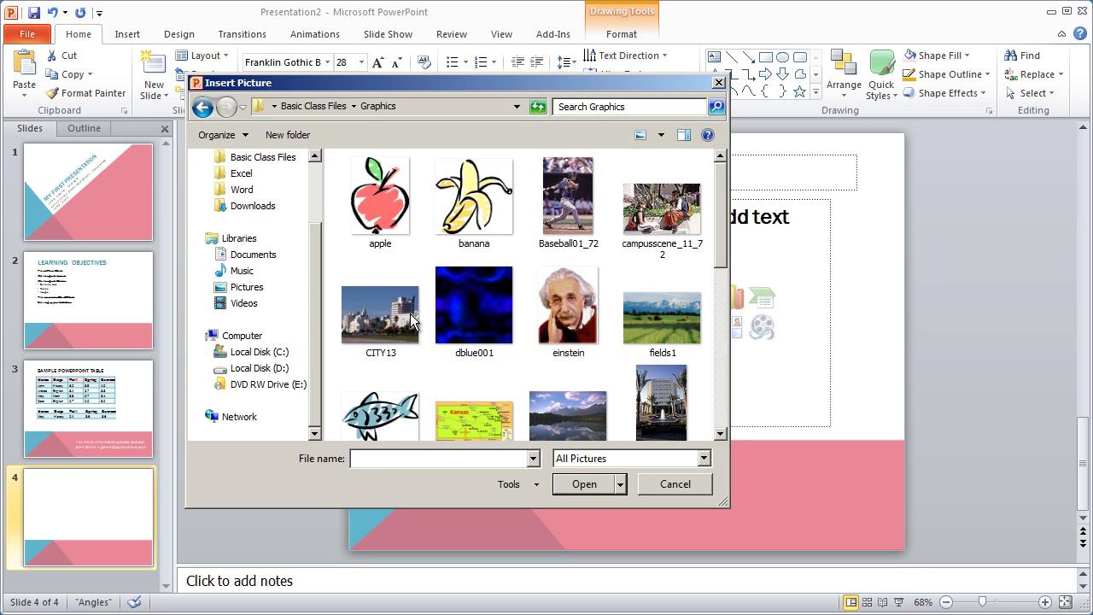
pyautogui.click(579, 200)
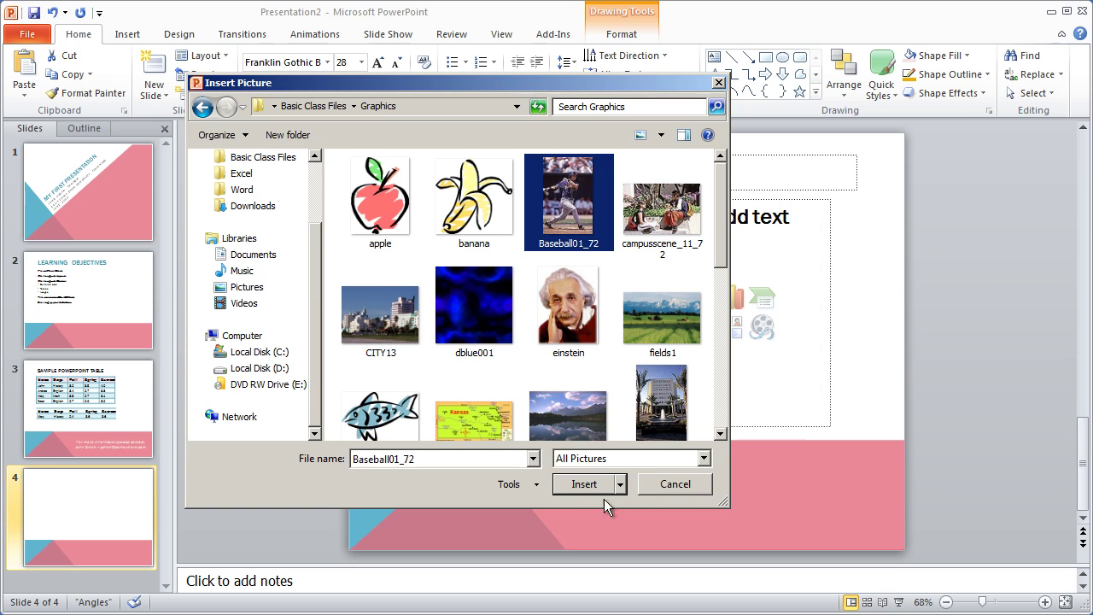
pyautogui.click(581, 484)
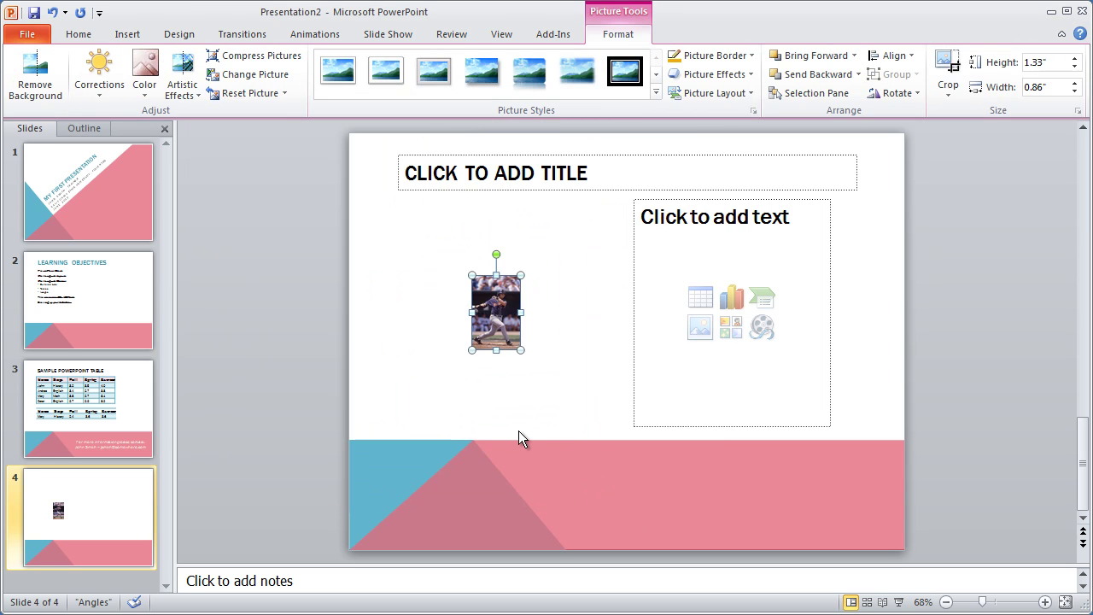
# - Move the baseball photo up-left under the title and enlarge it to fill the left side
pyautogui.click(562, 431)
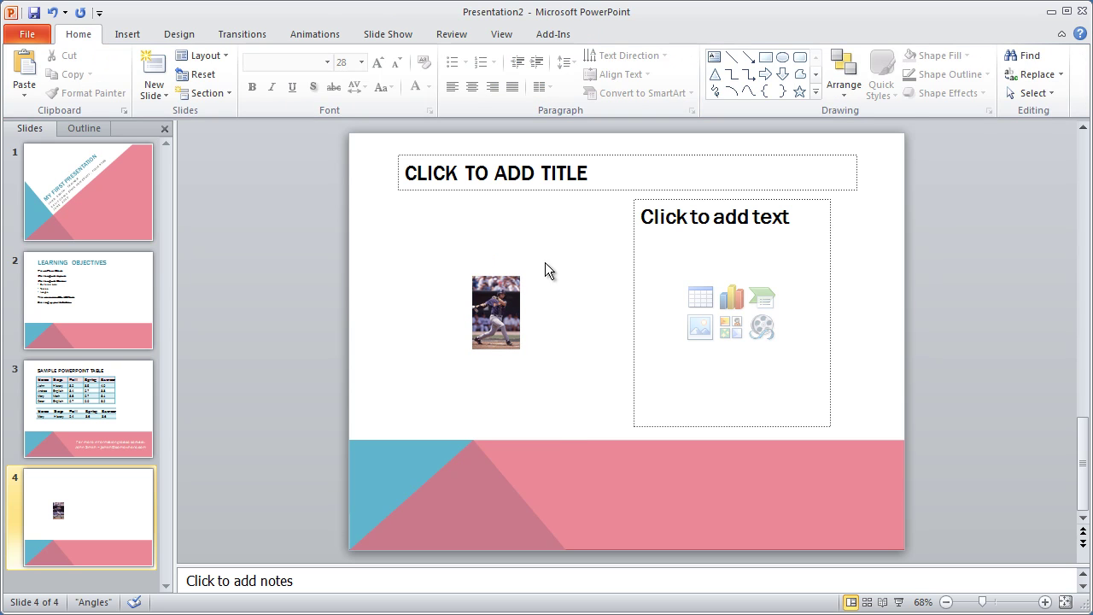
pyautogui.click(489, 314)
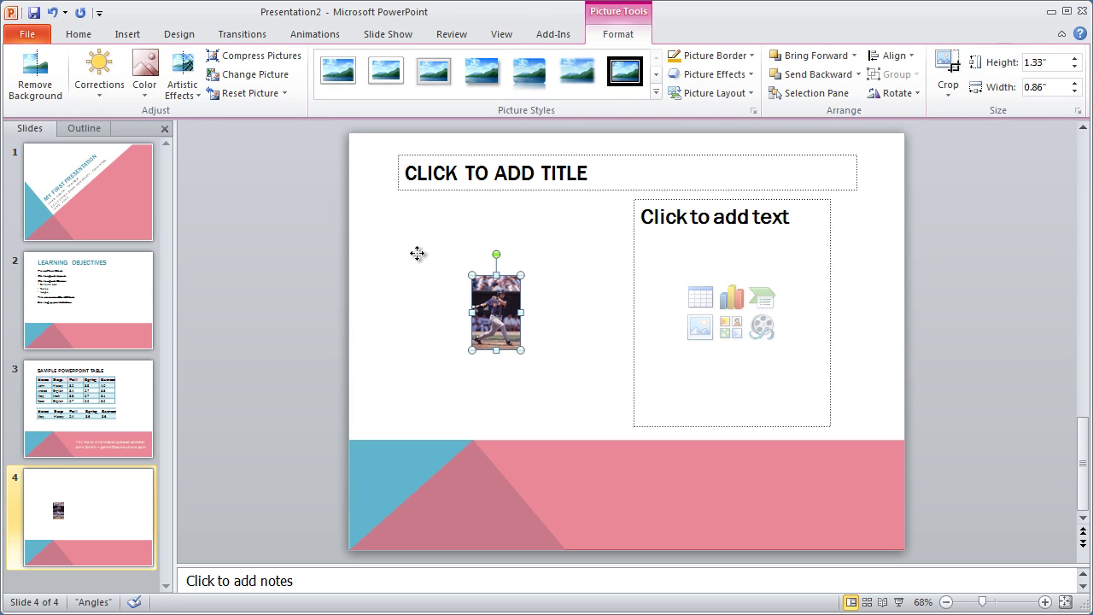
pyautogui.moveTo(499, 318); pyautogui.dragTo(423, 254)
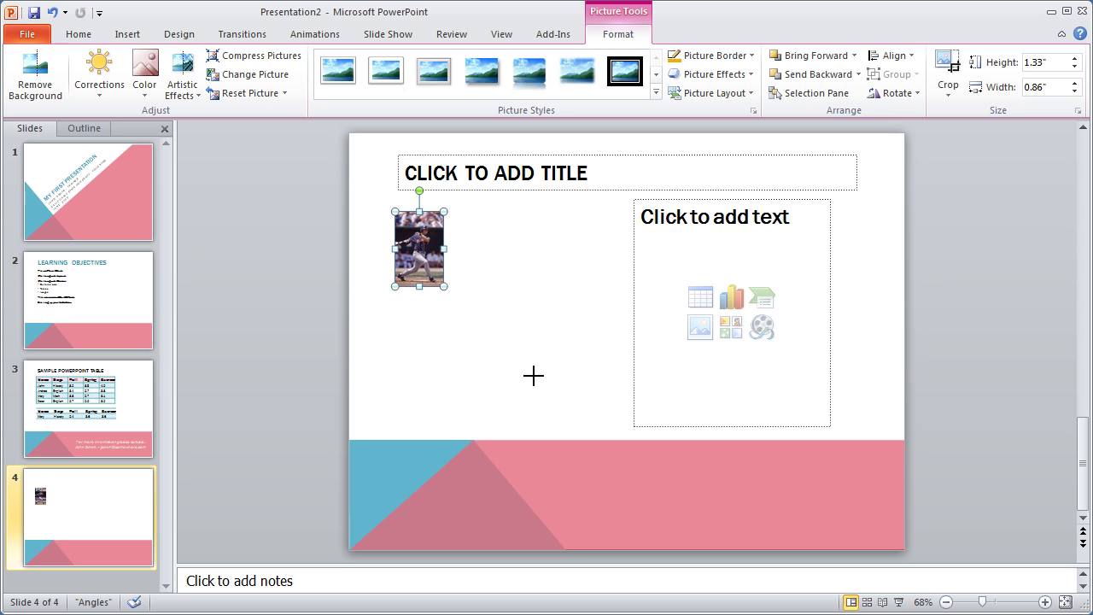
pyautogui.moveTo(533, 376); pyautogui.dragTo(535, 376)
pyautogui.click(588, 509)
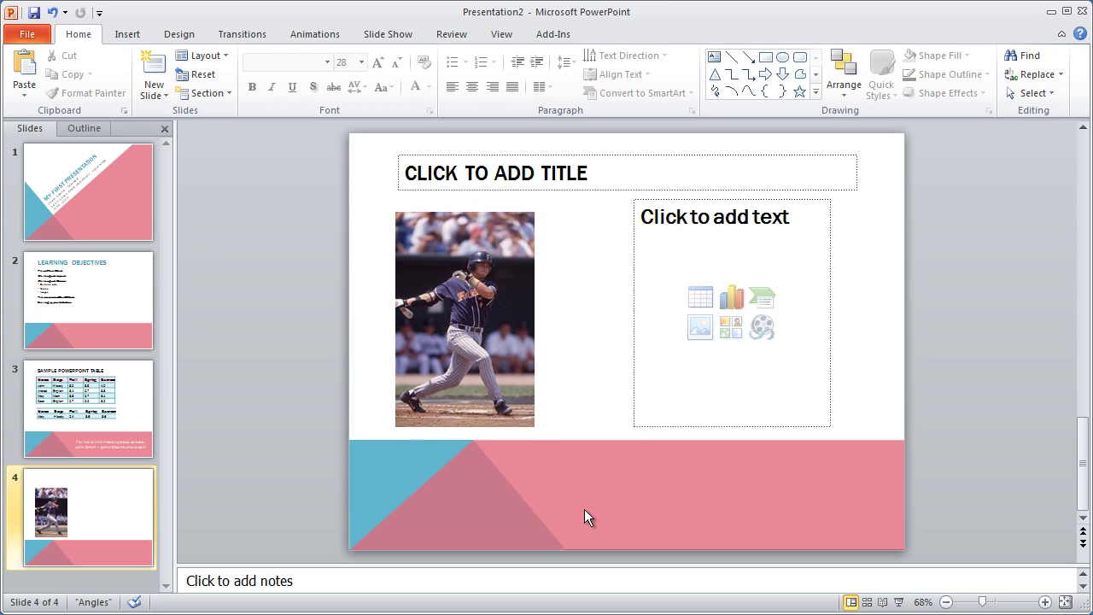
# - Type 'TITAN BASEBALL INFORMATION' into slide 4's title placeholder
pyautogui.click(458, 171)
pyautogui.write('T')
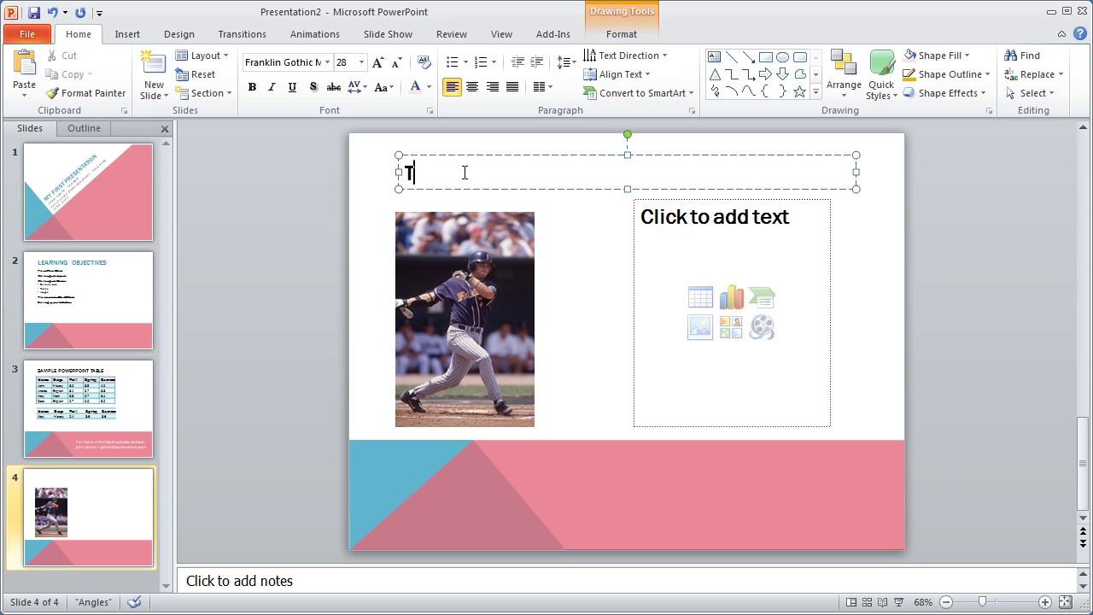
pyautogui.write('ITAN BASE')
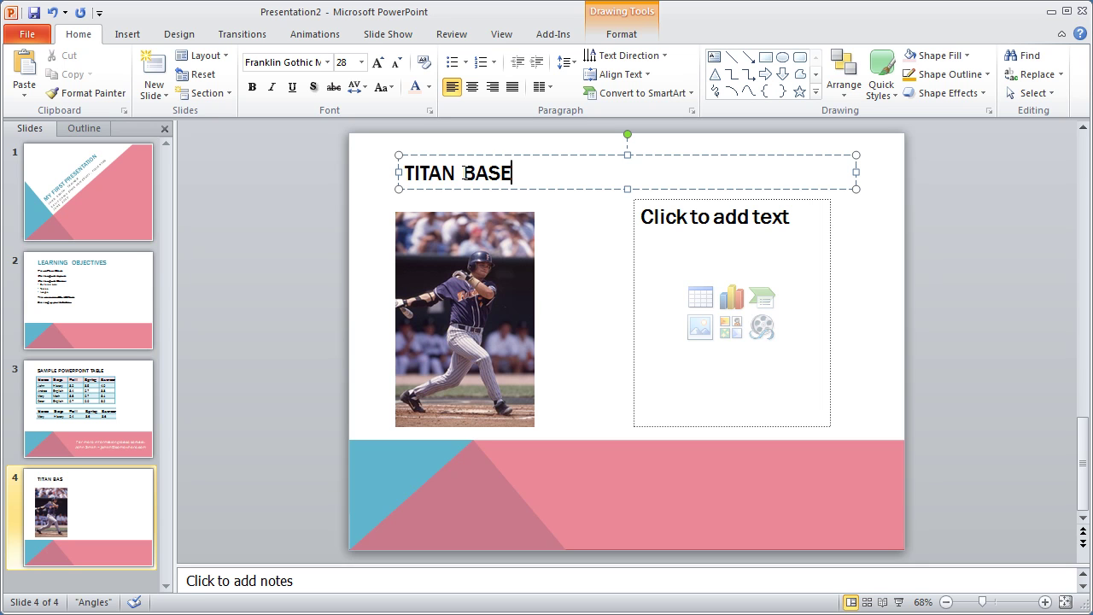
pyautogui.write('BALL')
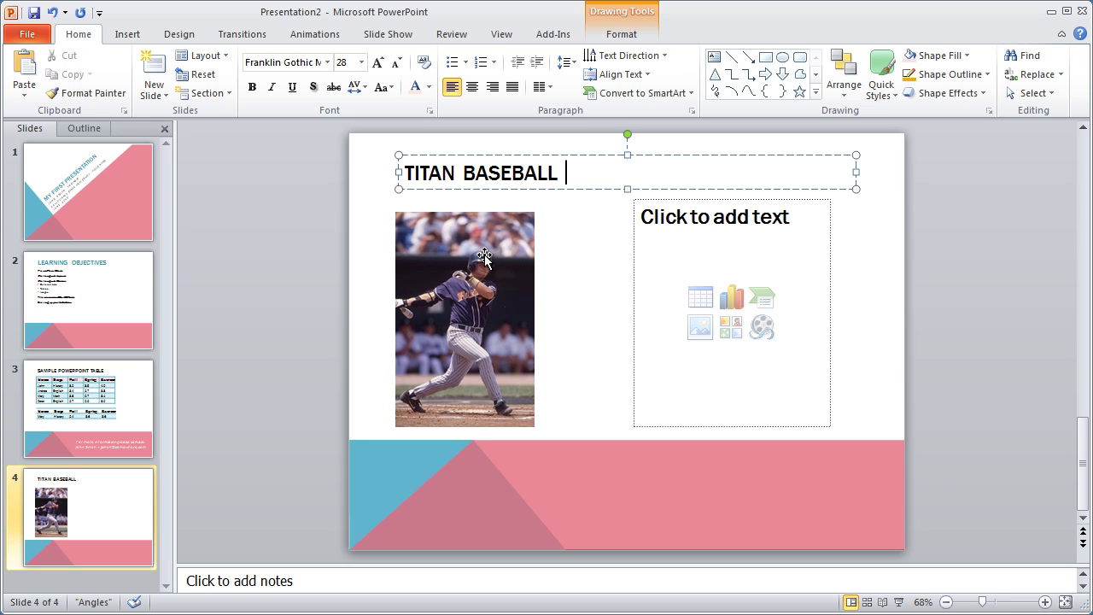
pyautogui.write(' INFORMATION')
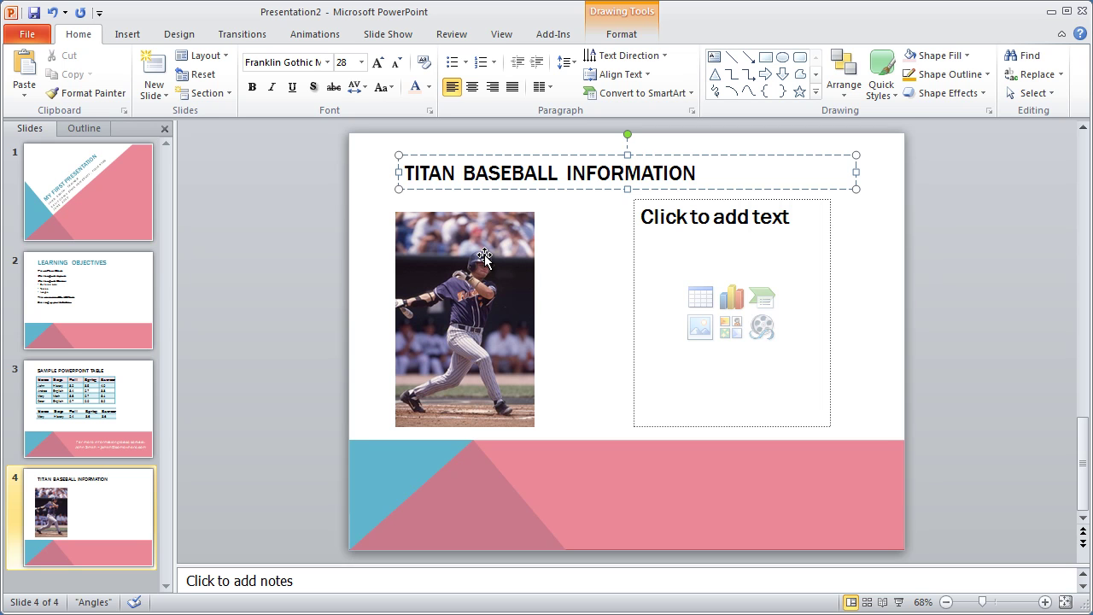
# - Widen the right content box toward the photo and nudge the baseball photo slightly right
pyautogui.click(730, 327)
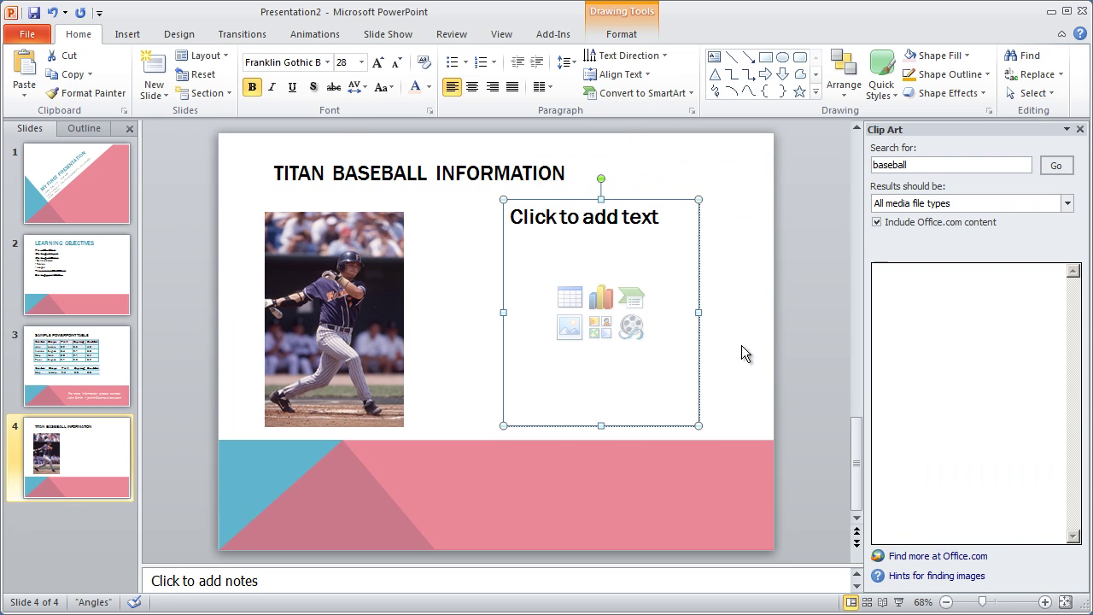
pyautogui.click(1080, 130)
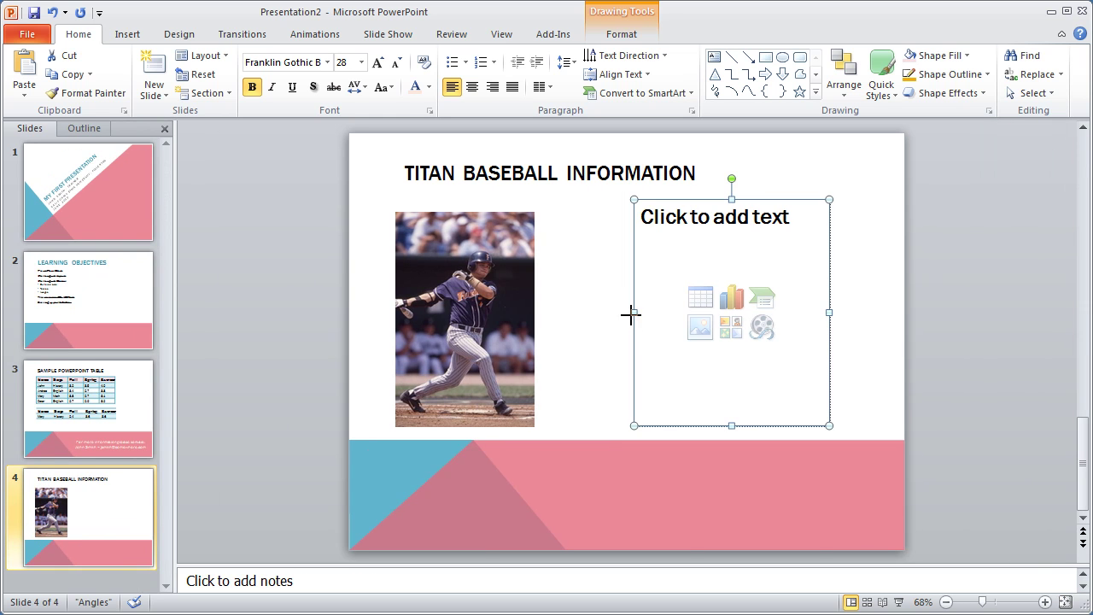
pyautogui.moveTo(595, 314); pyautogui.dragTo(552, 310)
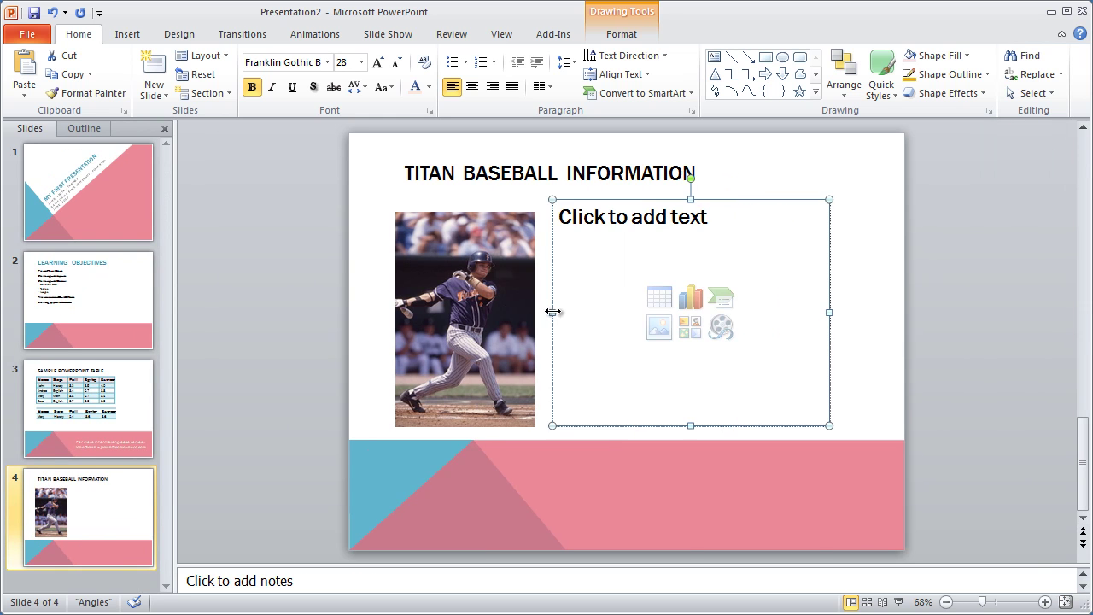
pyautogui.click(491, 272)
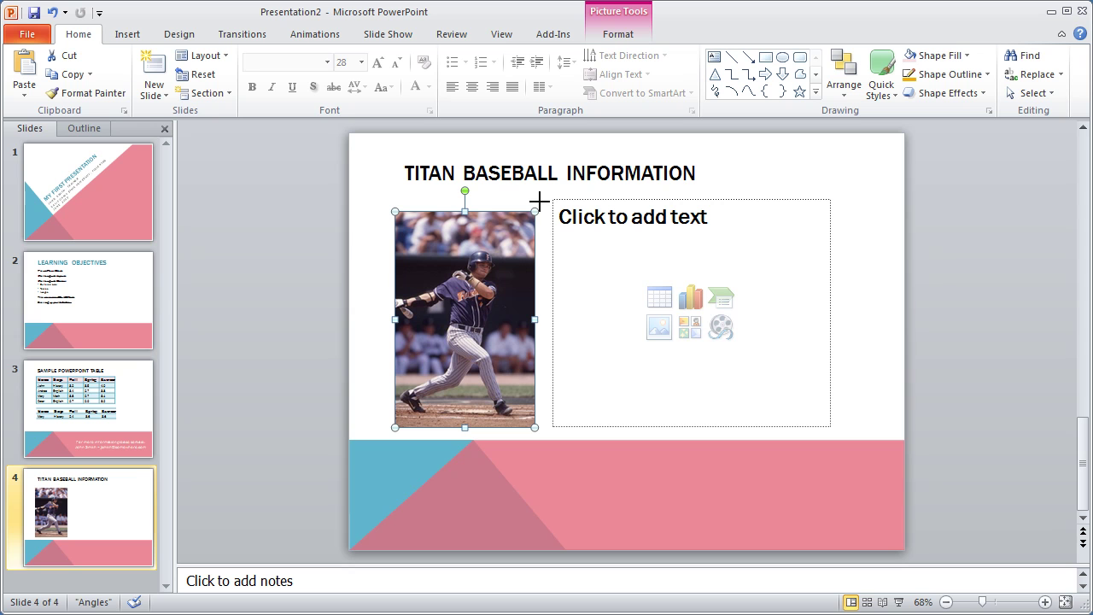
pyautogui.moveTo(538, 202); pyautogui.dragTo(544, 196)
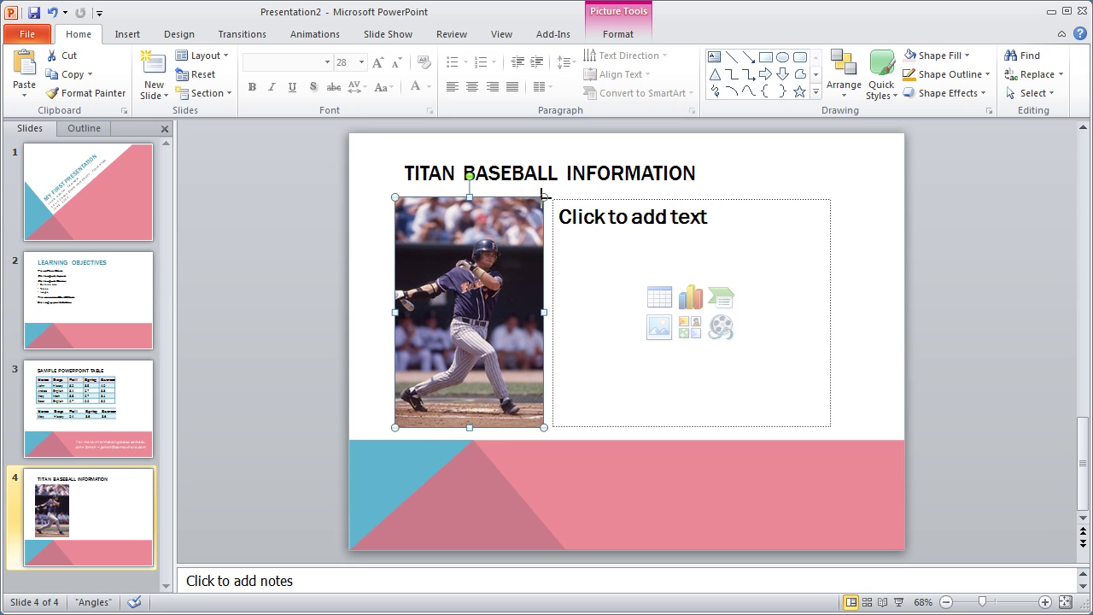
pyautogui.moveTo(541, 196); pyautogui.dragTo(539, 203)
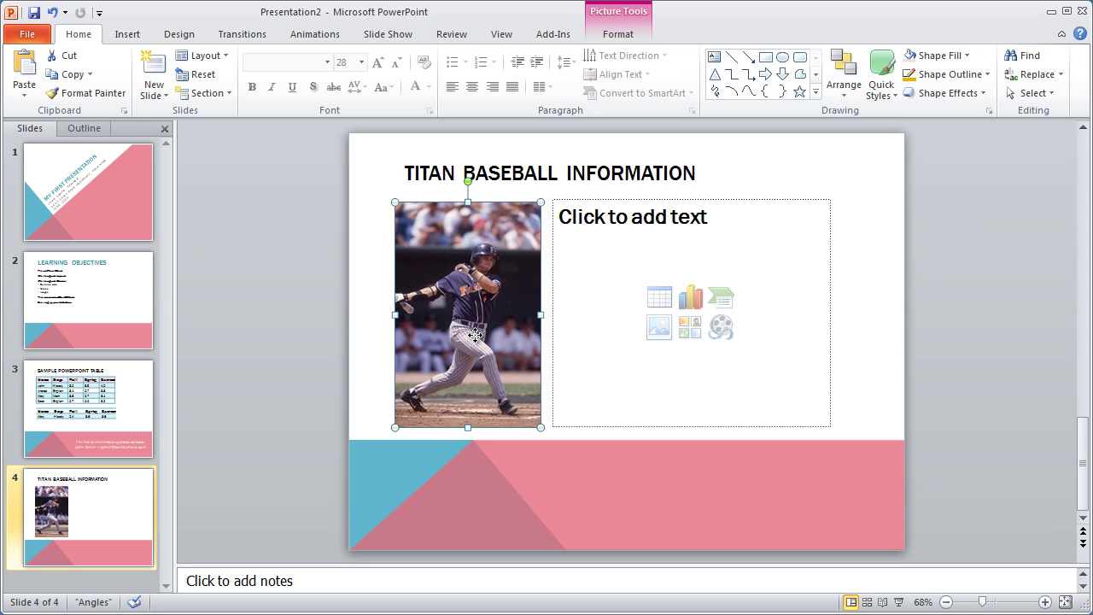
pyautogui.moveTo(476, 335); pyautogui.dragTo(485, 336)
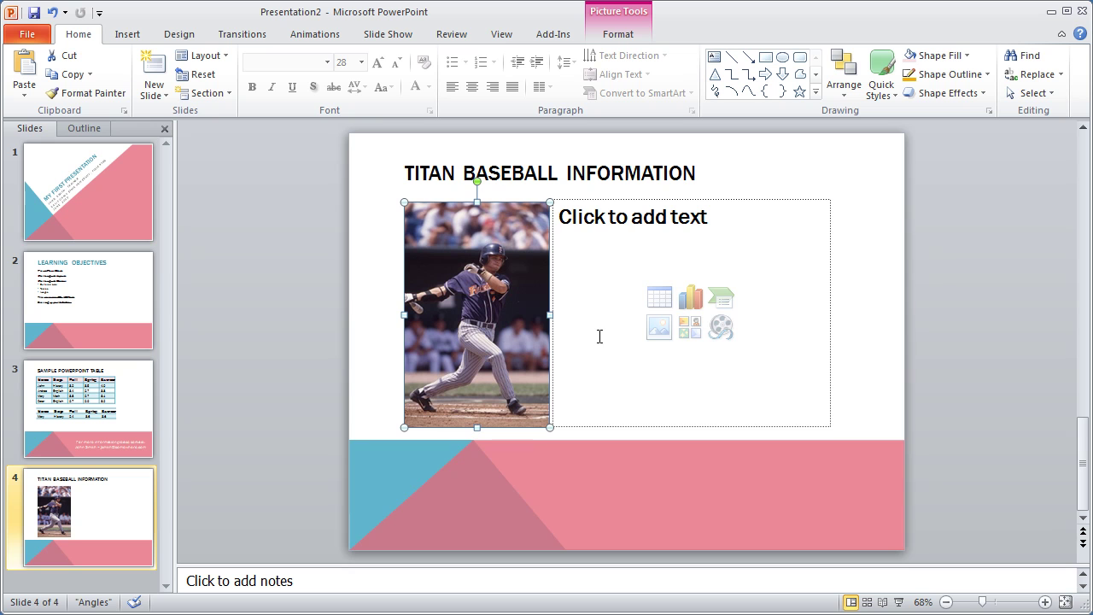
# - Narrow the empty text placeholder beside the photo from its left side
pyautogui.click(567, 321)
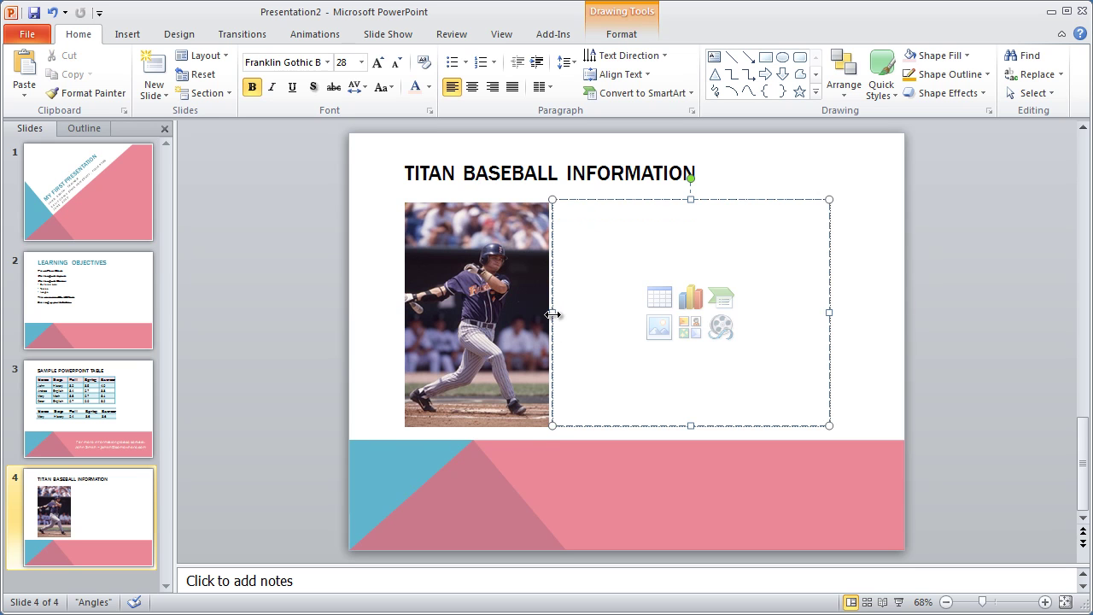
pyautogui.click(553, 313)
pyautogui.moveTo(553, 313); pyautogui.dragTo(571, 313)
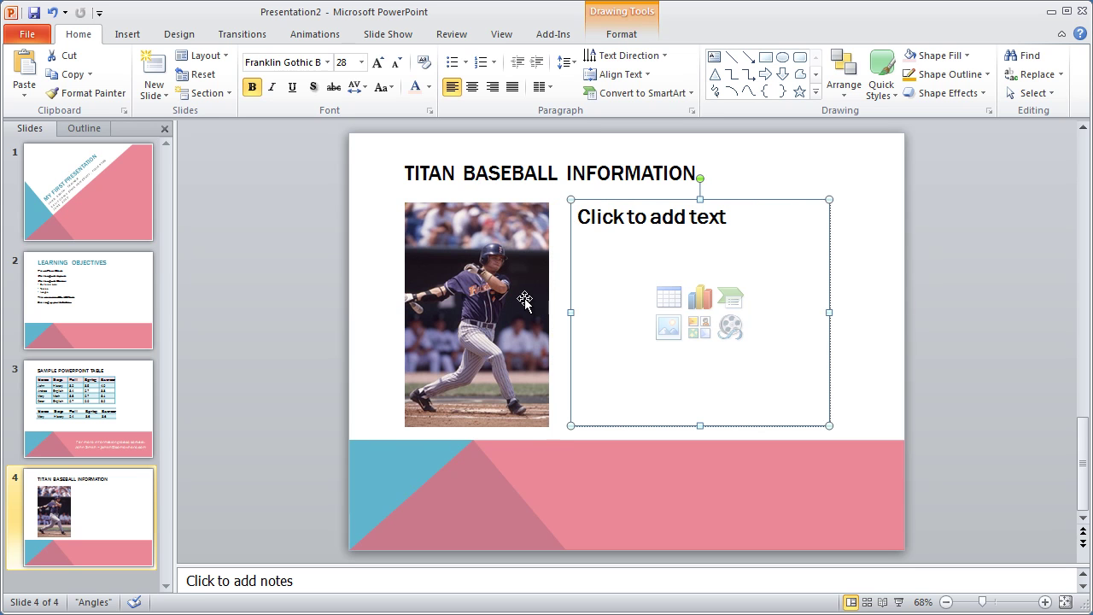
pyautogui.click(368, 350)
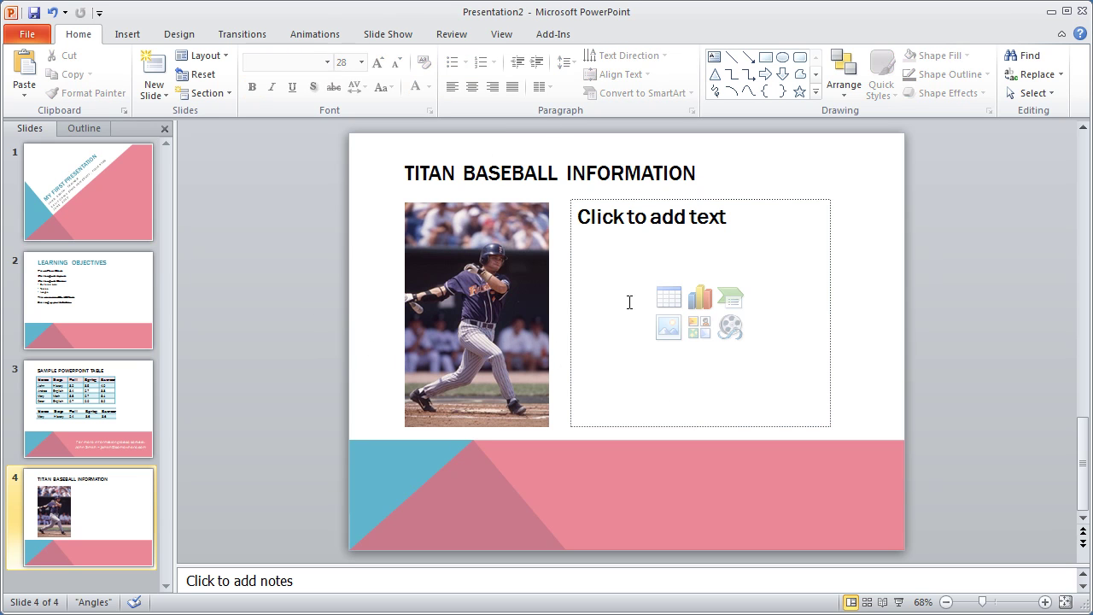
# - Paste the Lorem ipsum paragraph into the right placeholder
pyautogui.click(596, 219)
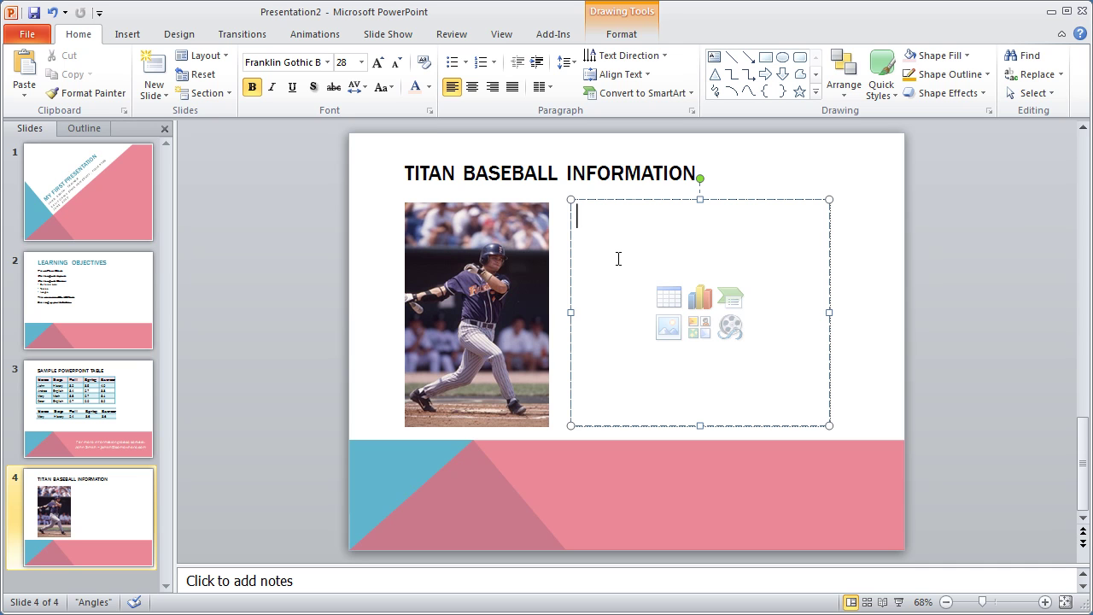
pyautogui.write('Lorem ipsum dolor sit amet, consectetur adipiscing elit. Donec bibendum, est non adipiscing congue, nulla nisi rutrum lacus, vitae congue sem eros vitae purus.')
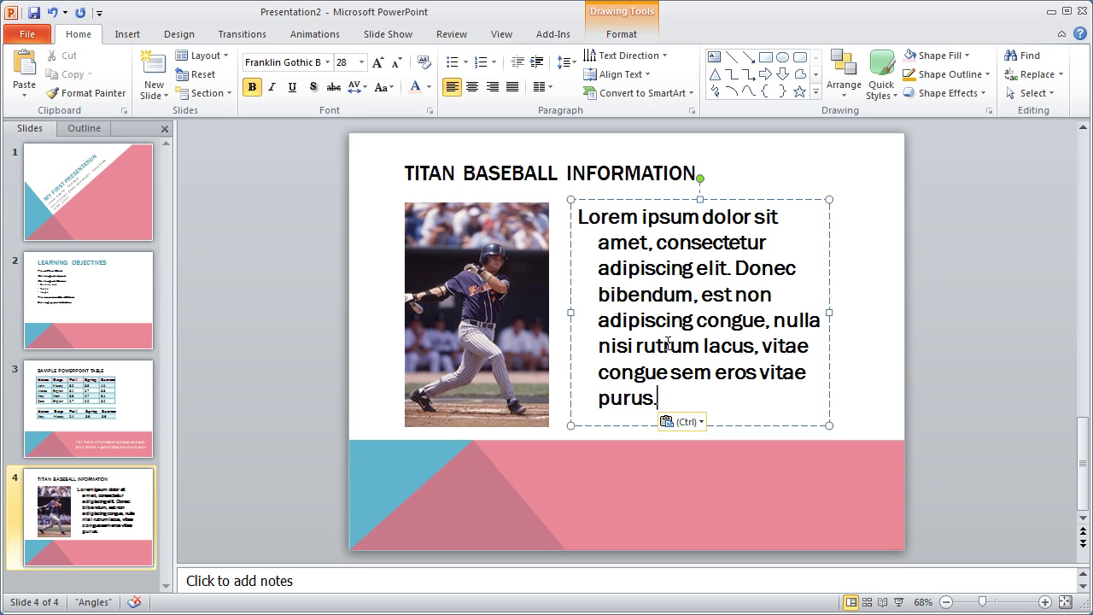
pyautogui.click(878, 340)
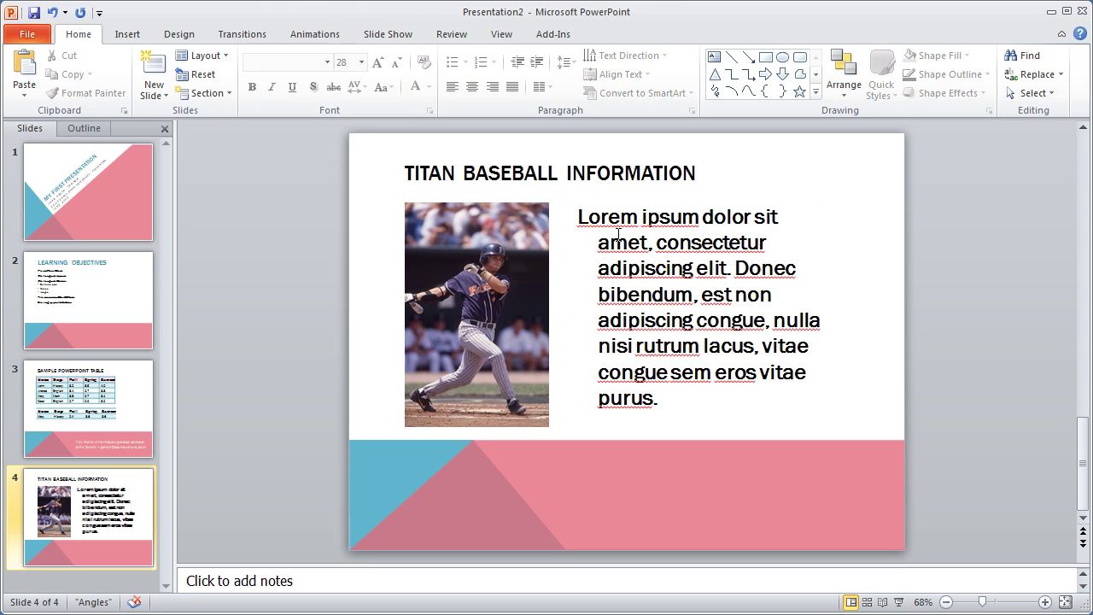
# - Delete the space between 'Donec' and 'bibendum', then select the whole paragraph
pyautogui.click(664, 393)
pyautogui.moveTo(690, 402)
pyautogui.mouseDown()
pyautogui.moveTo(564, 278)
pyautogui.moveTo(559, 217)
pyautogui.mouseUp()
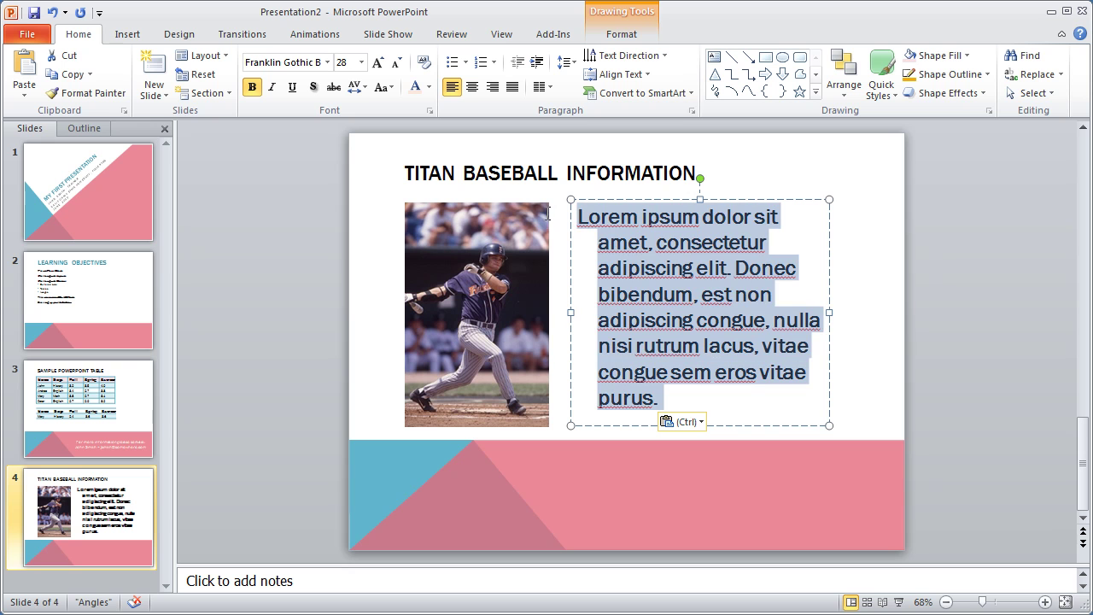
pyautogui.click(598, 294)
pyautogui.press('BackSpace')
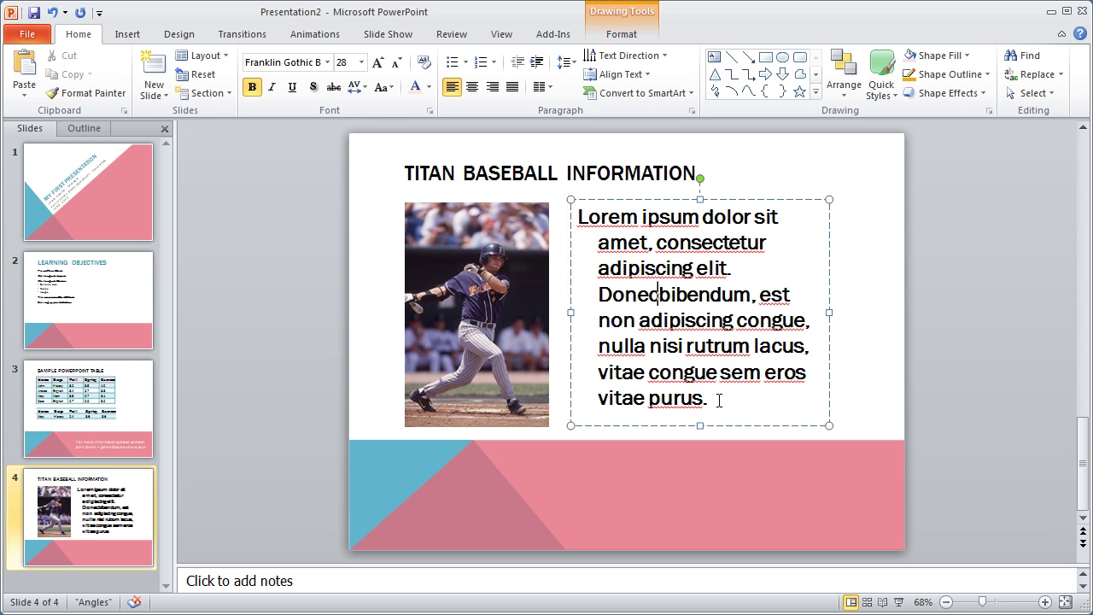
pyautogui.moveTo(709, 398); pyautogui.dragTo(536, 213)
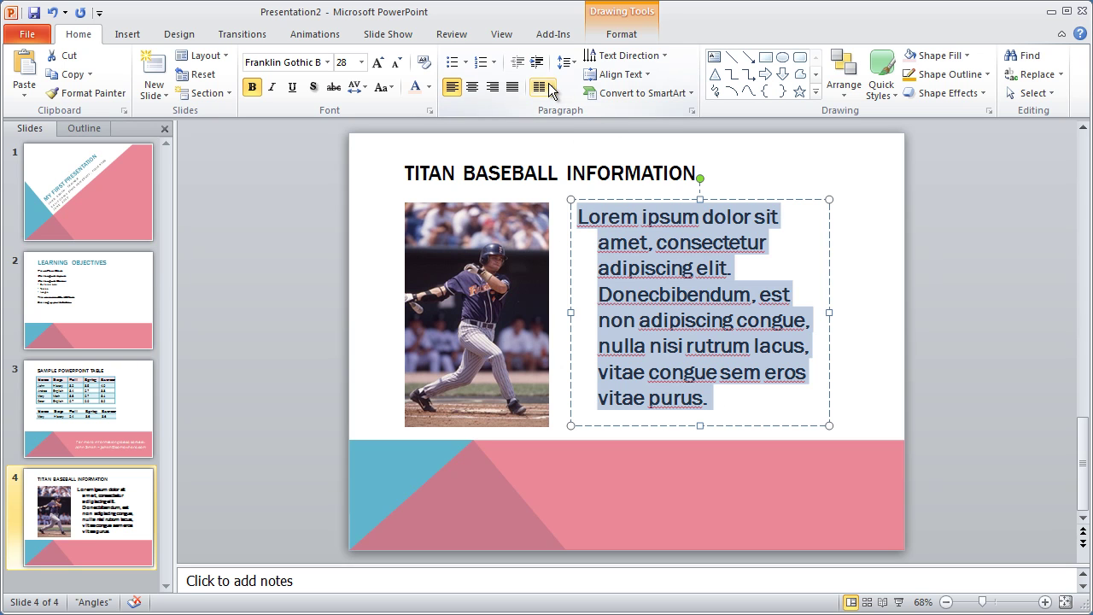
# - In the Paragraph dialog, set Before text and hanging indent to 0" and Spacing Before to 12 pt
pyautogui.click(691, 112)
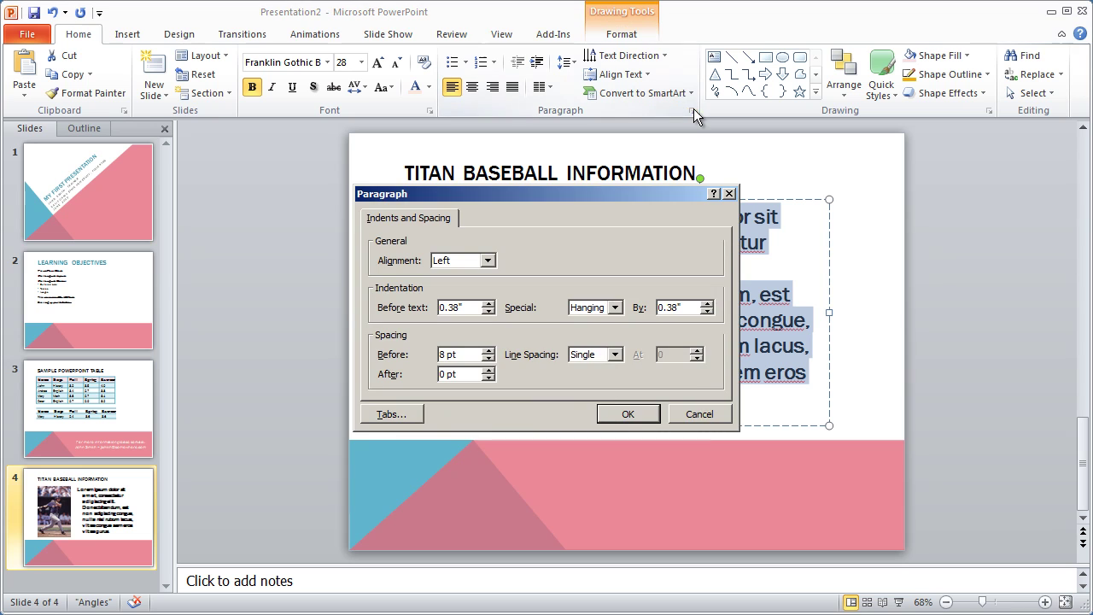
pyautogui.click(728, 194)
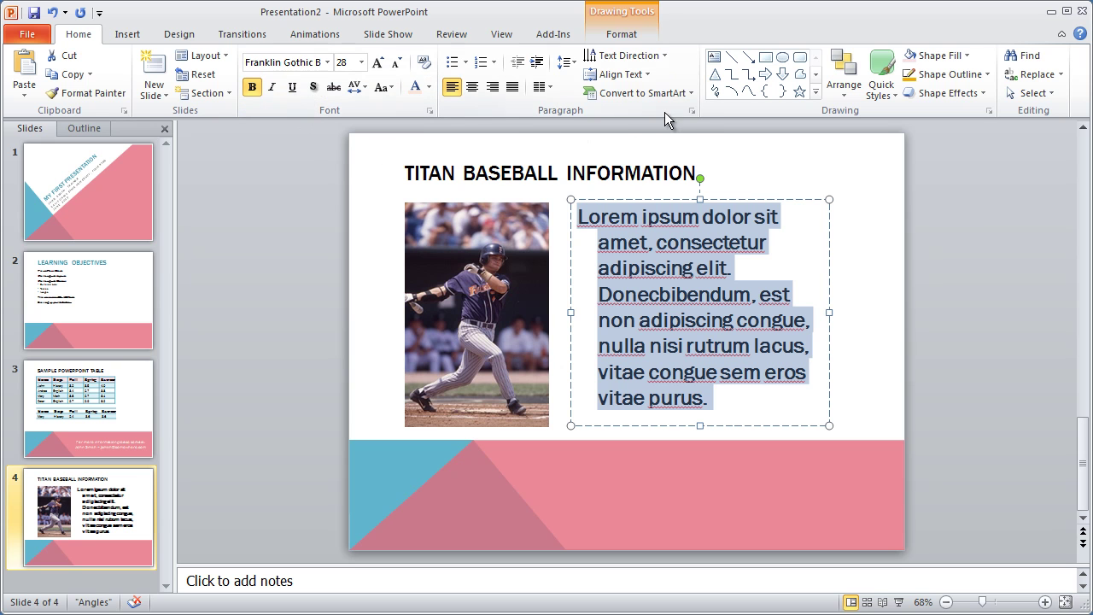
pyautogui.click(692, 112)
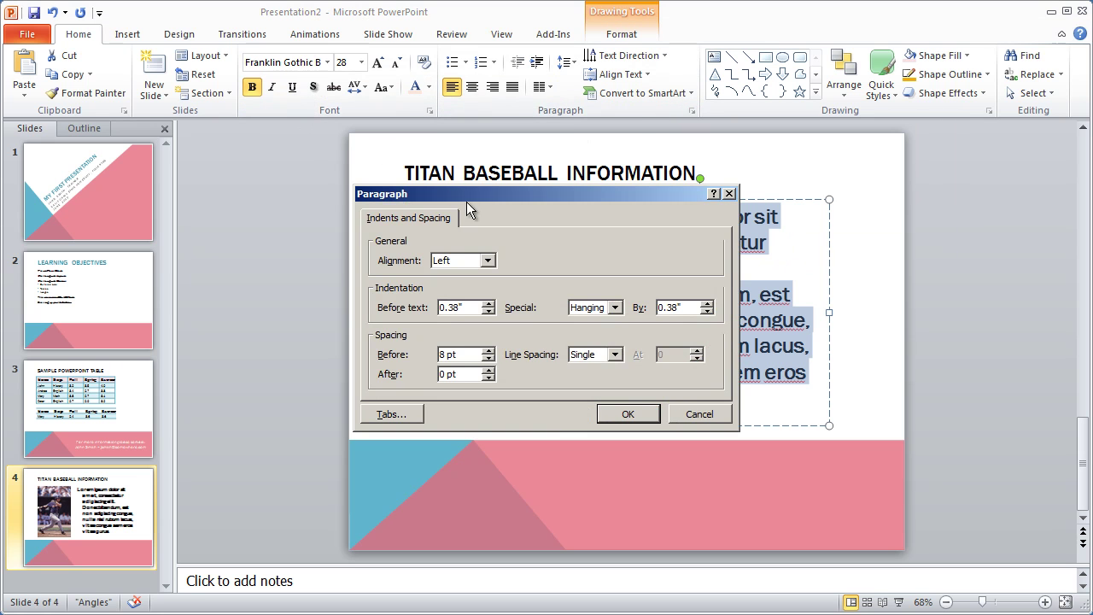
pyautogui.moveTo(466, 190)
pyautogui.mouseDown()
pyautogui.moveTo(395, 184)
pyautogui.moveTo(458, 181)
pyautogui.mouseUp()
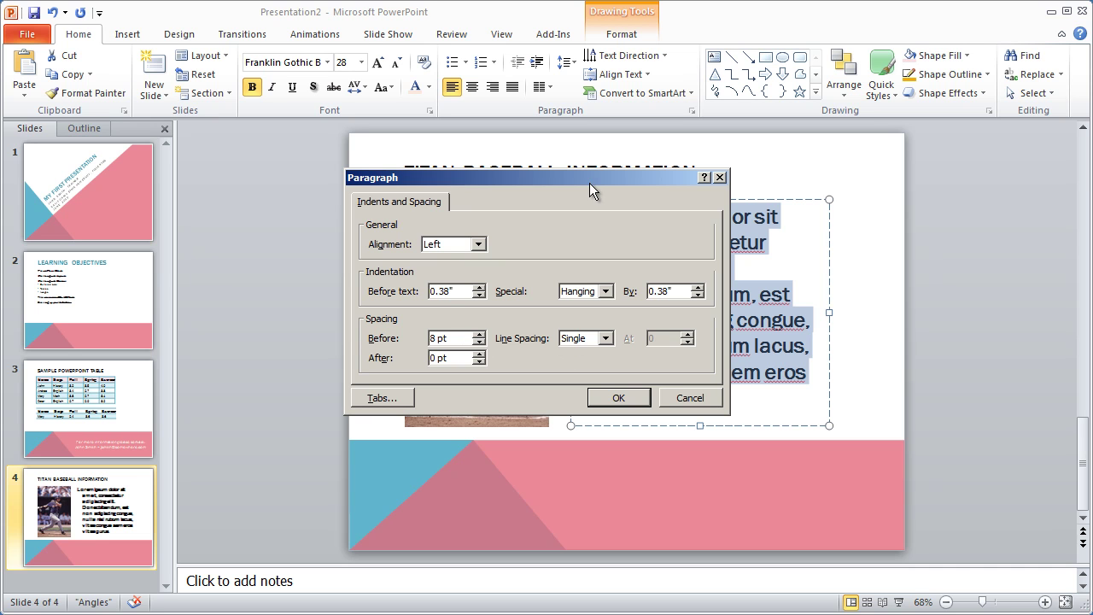
pyautogui.moveTo(588, 173); pyautogui.dragTo(404, 204)
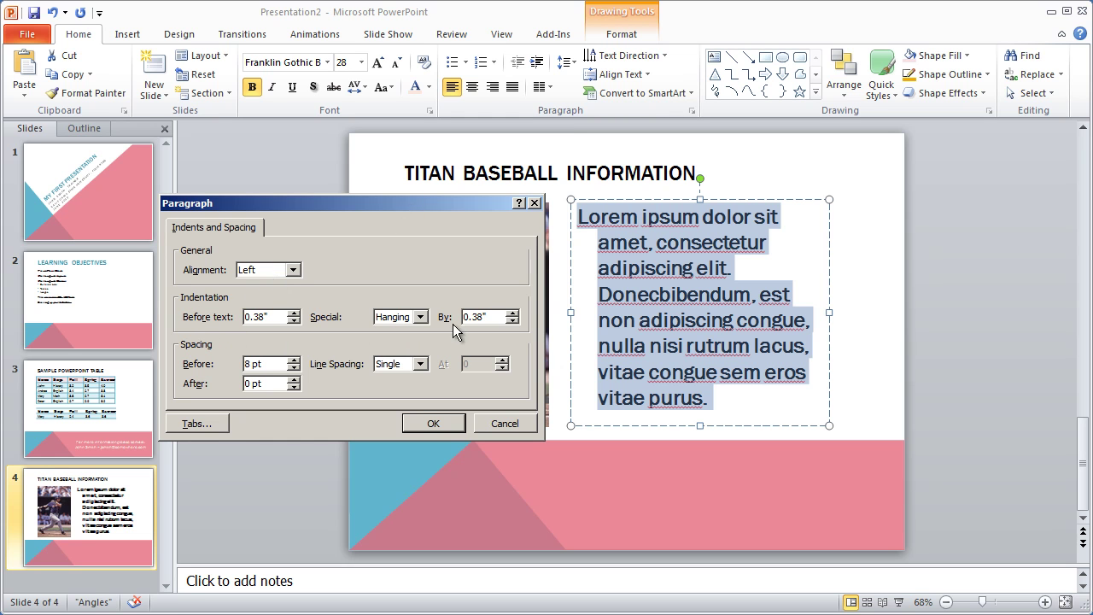
pyautogui.moveTo(275, 317); pyautogui.dragTo(205, 332)
pyautogui.write('0')
pyautogui.press('Tab')
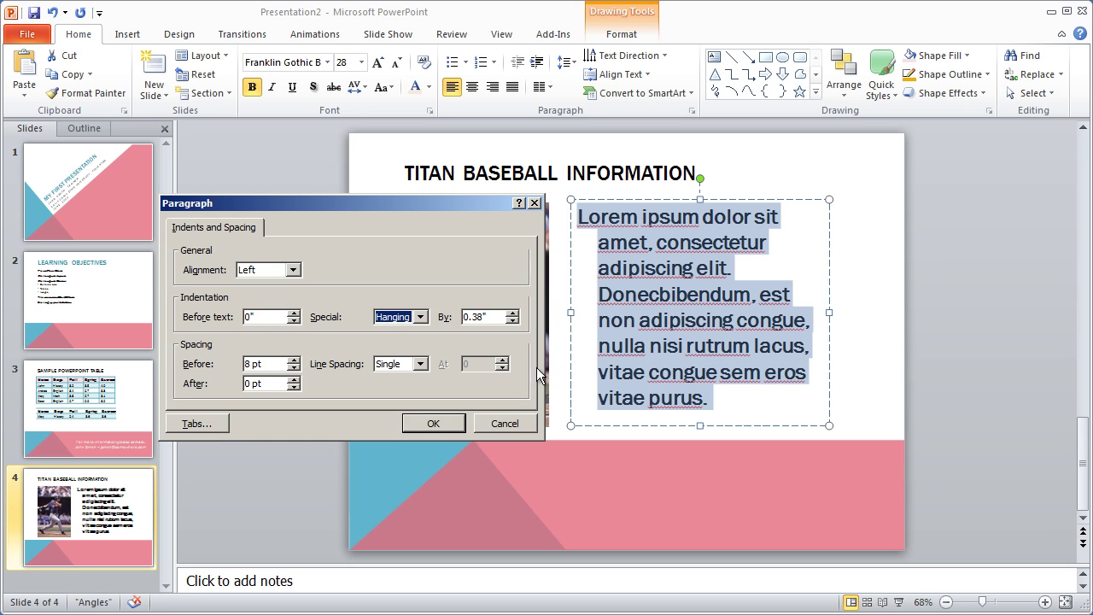
pyautogui.press('Tab')
pyautogui.write('0')
pyautogui.press('Tab')
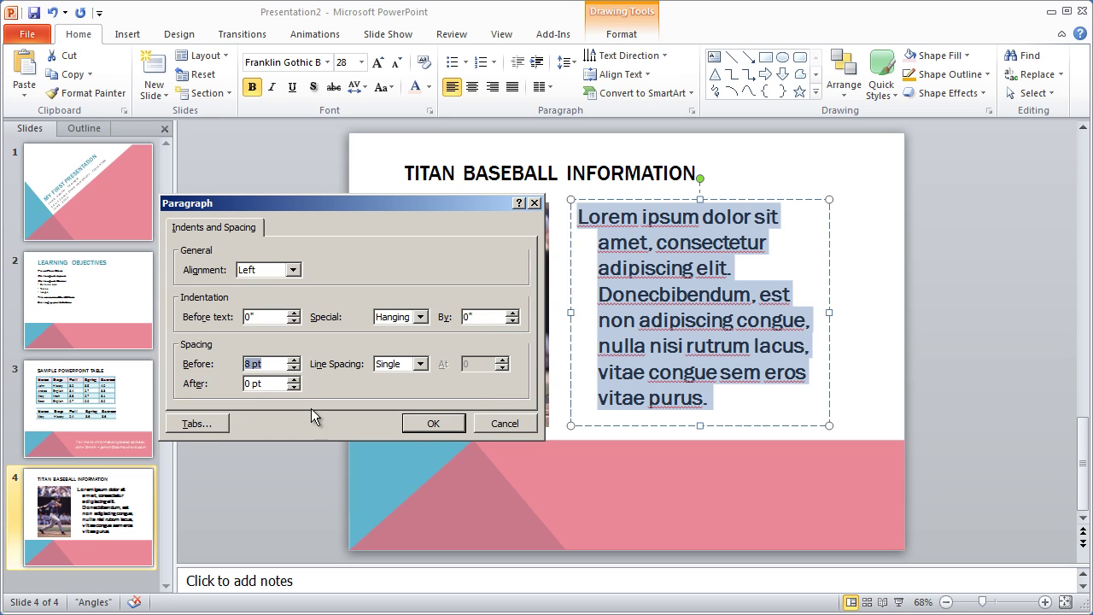
pyautogui.click(294, 359)
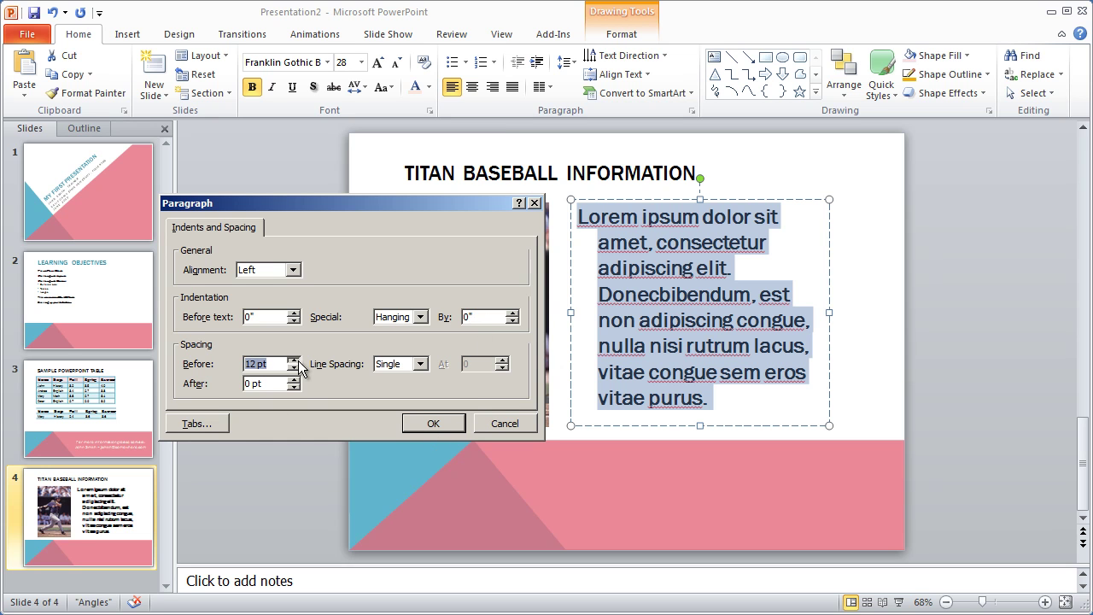
pyautogui.click(441, 428)
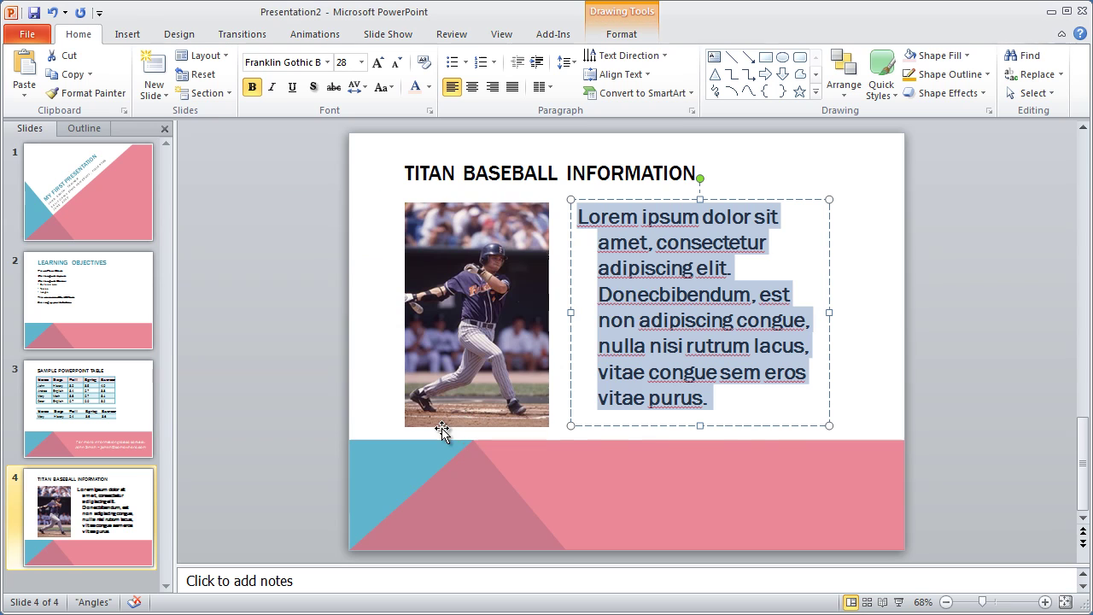
# - Widen the Lorem ipsum text box to the right so the paragraph wraps into six lines
pyautogui.click(704, 401)
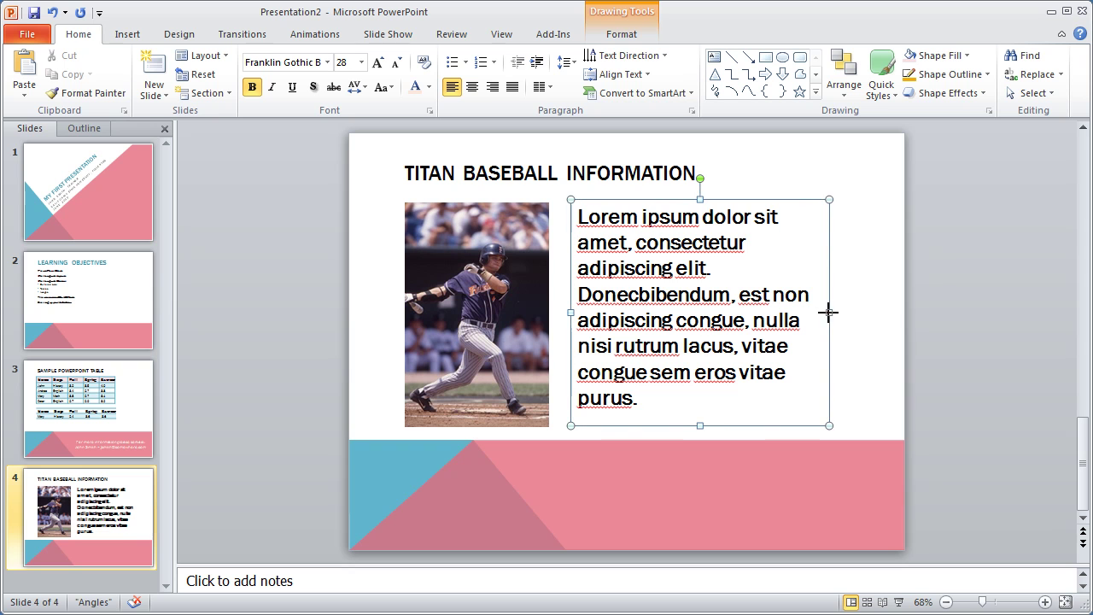
pyautogui.click(829, 314)
pyautogui.moveTo(877, 312); pyautogui.dragTo(878, 313)
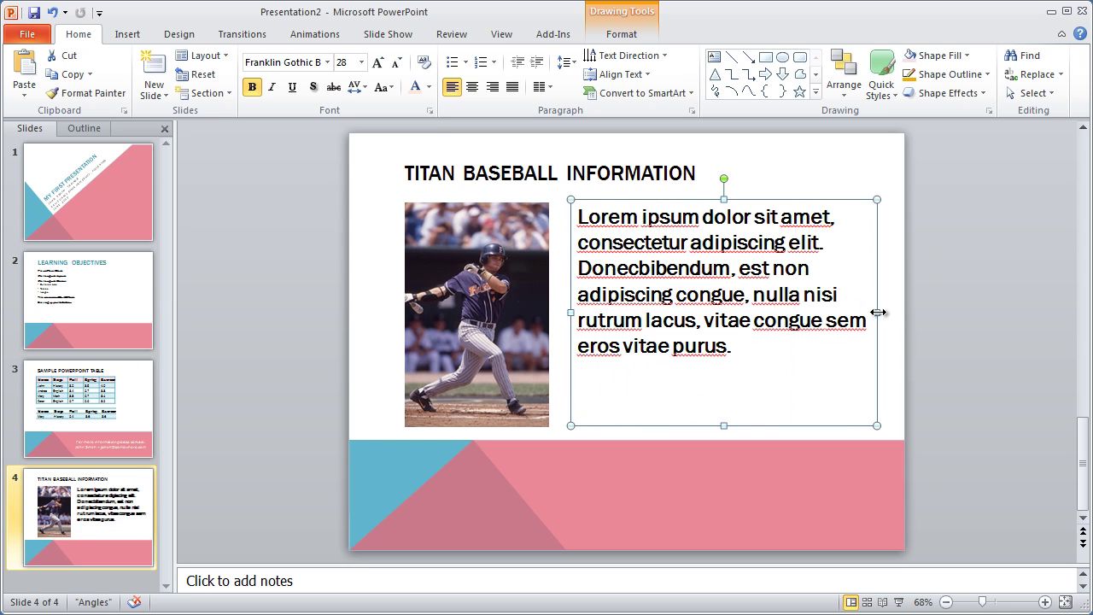
pyautogui.click(958, 314)
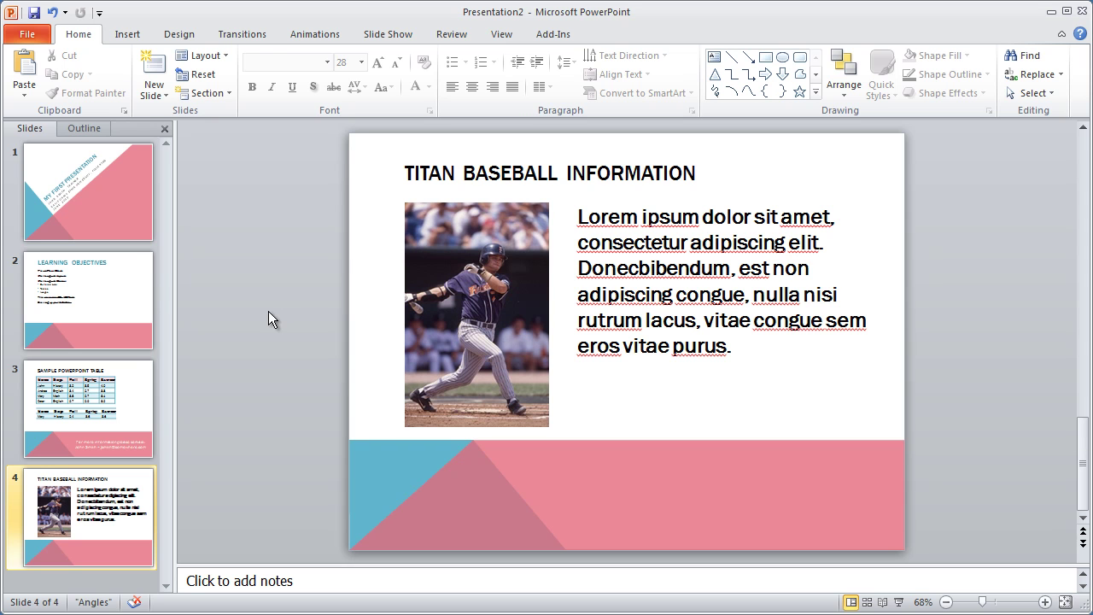
# - Apply the Bevelled Matte, White picture style to the baseball photo
pyautogui.click(465, 286)
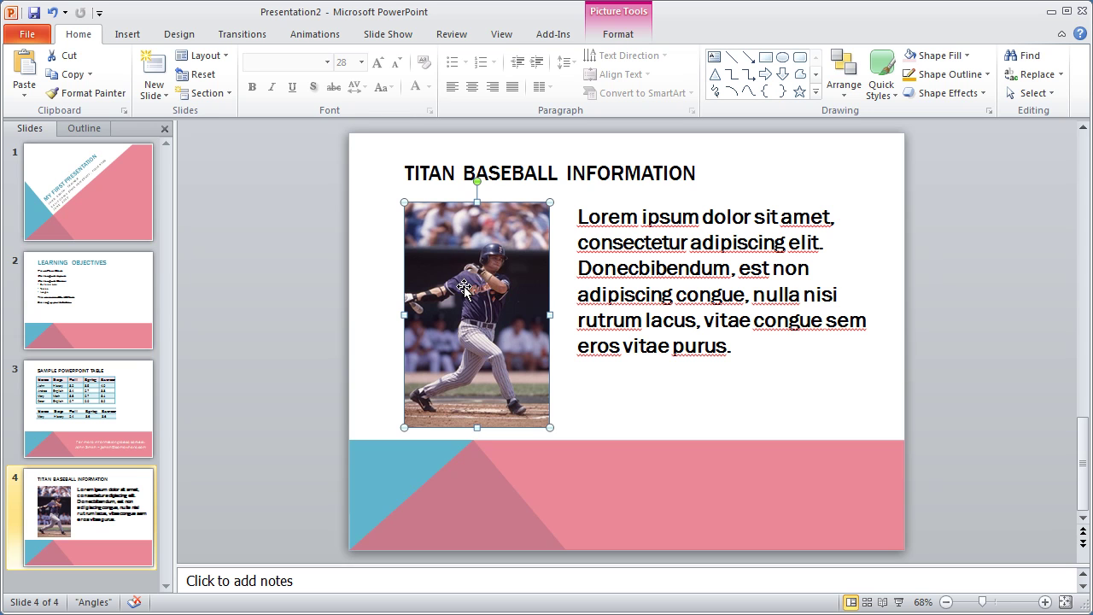
pyautogui.click(620, 12)
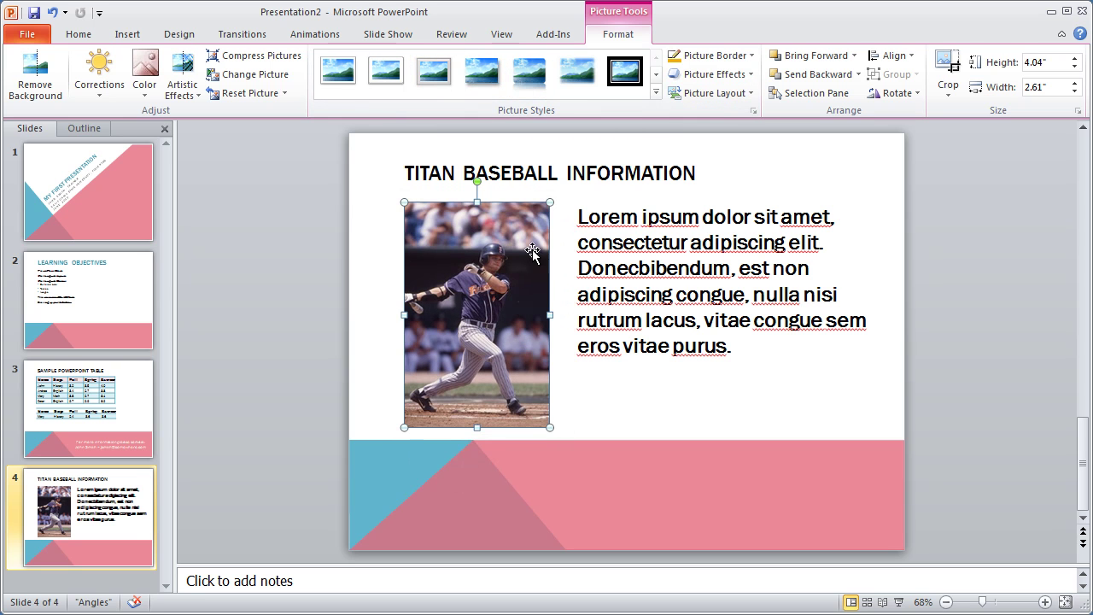
pyautogui.click(656, 92)
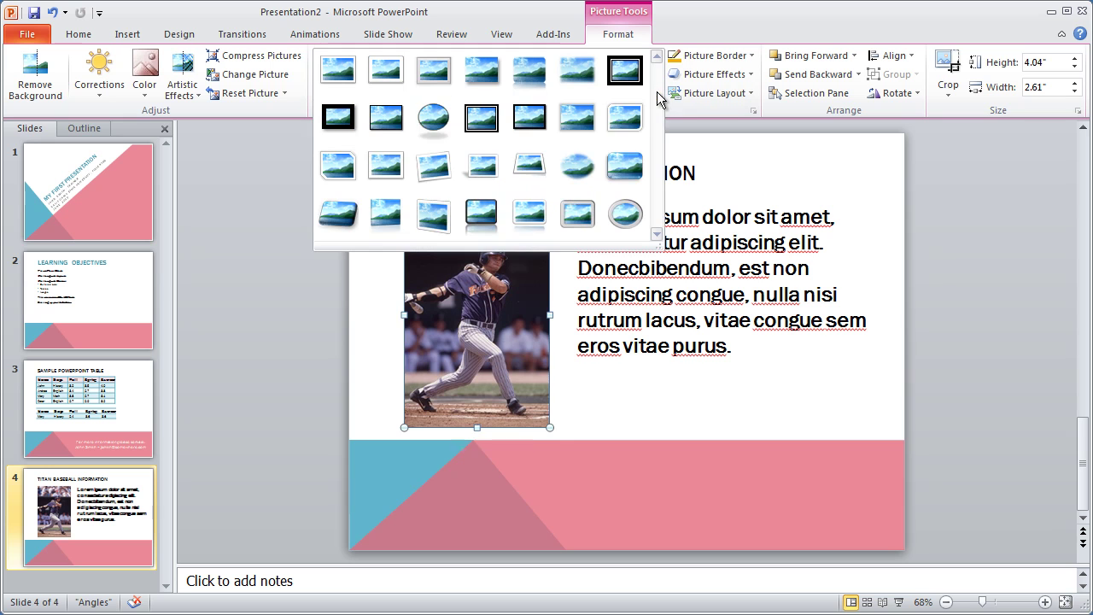
pyautogui.click(385, 72)
pyautogui.click(742, 406)
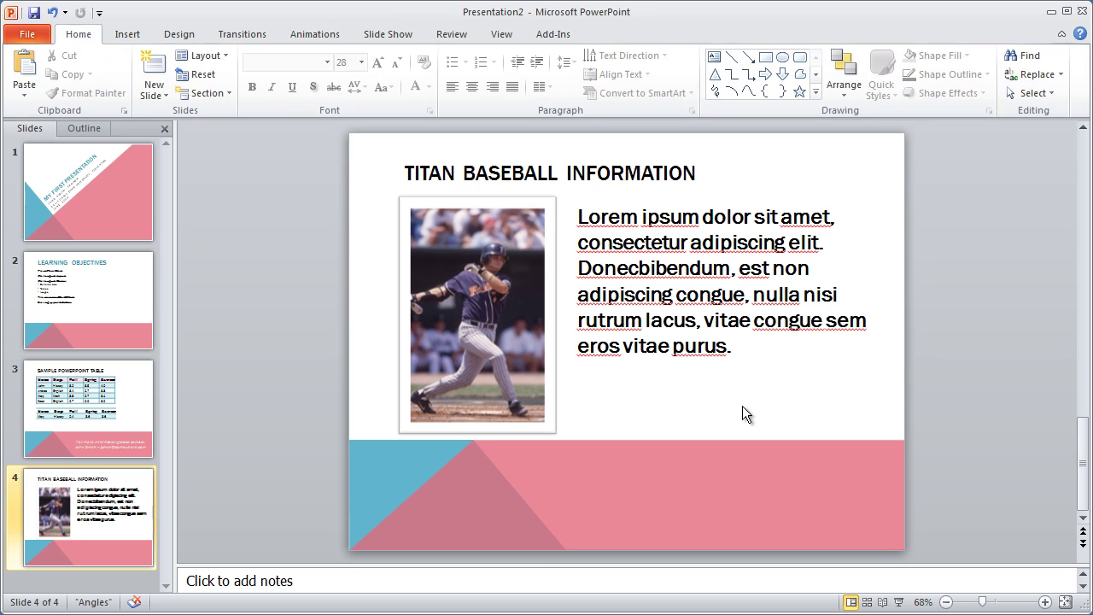
# - Shrink the baseball photo slightly from its corner to 3.92" by 2.53"
pyautogui.click(481, 348)
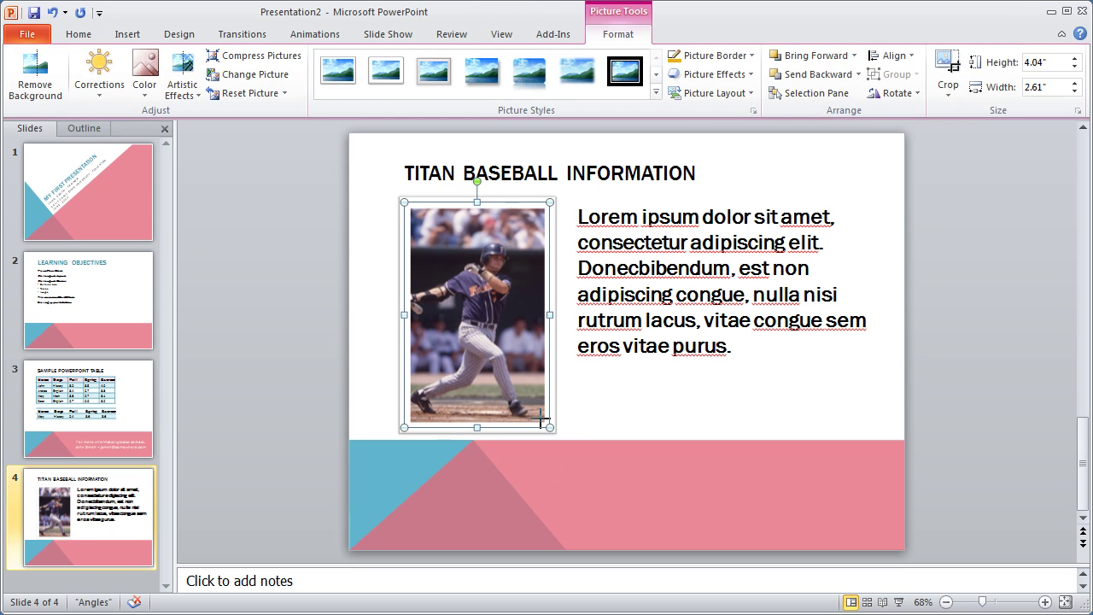
pyautogui.moveTo(542, 421); pyautogui.dragTo(538, 413)
pyautogui.click(600, 422)
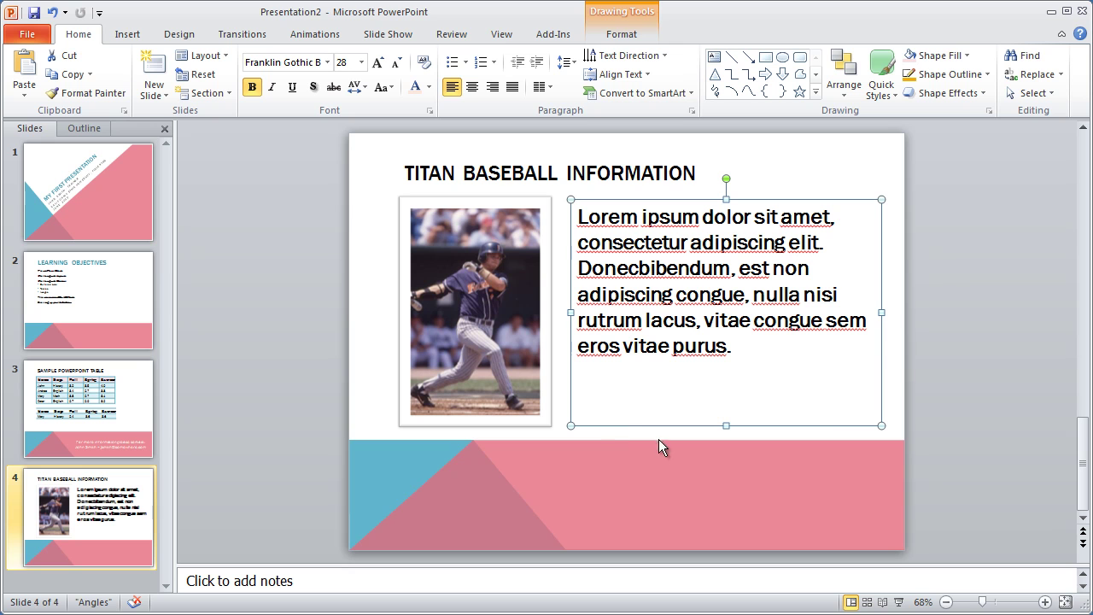
pyautogui.click(924, 400)
pyautogui.click(457, 286)
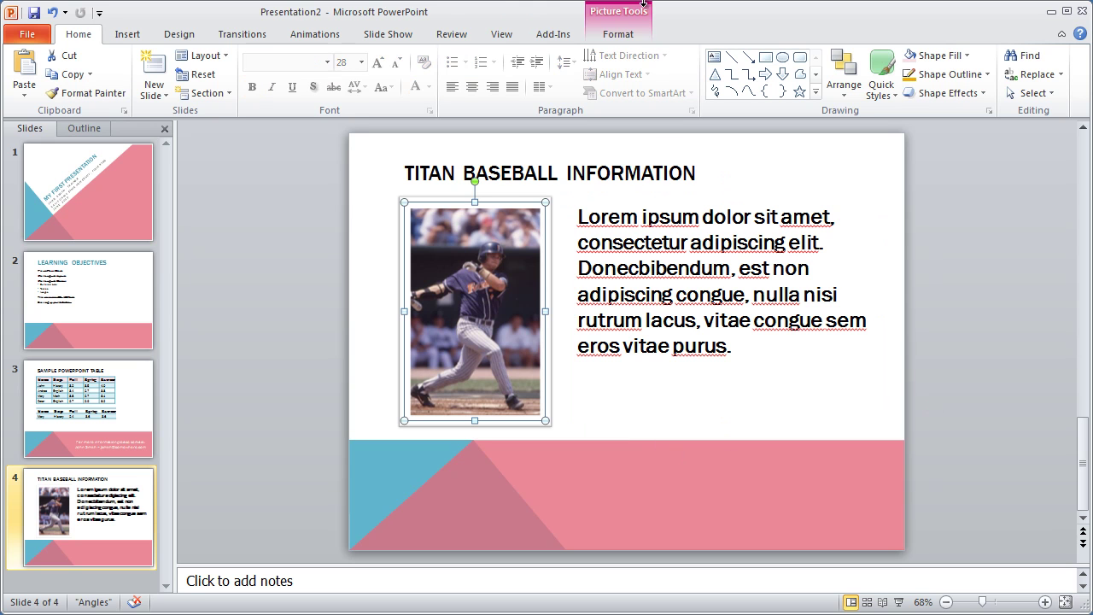
pyautogui.click(618, 14)
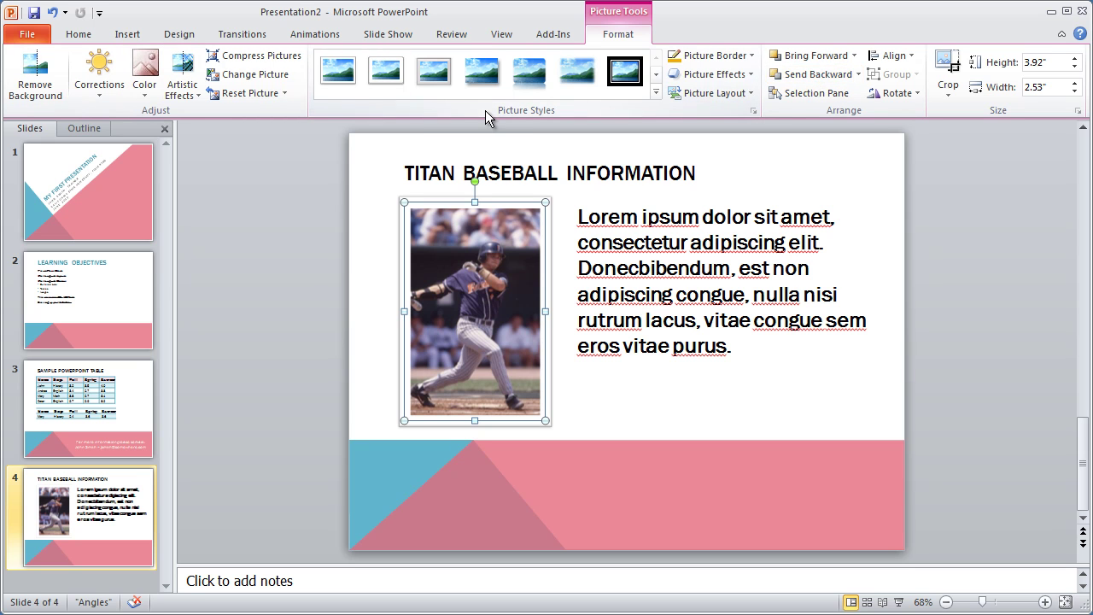
# - Add a Title and Content slide and title it 'SAMPLE POWERPOINT IMAGE'
pyautogui.click(280, 279)
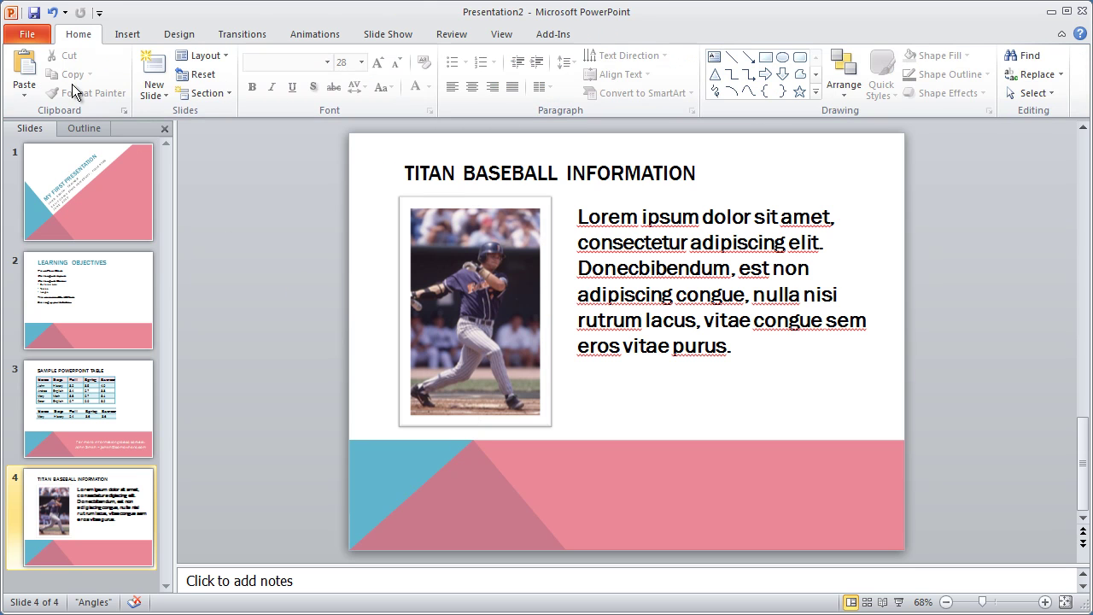
pyautogui.click(165, 100)
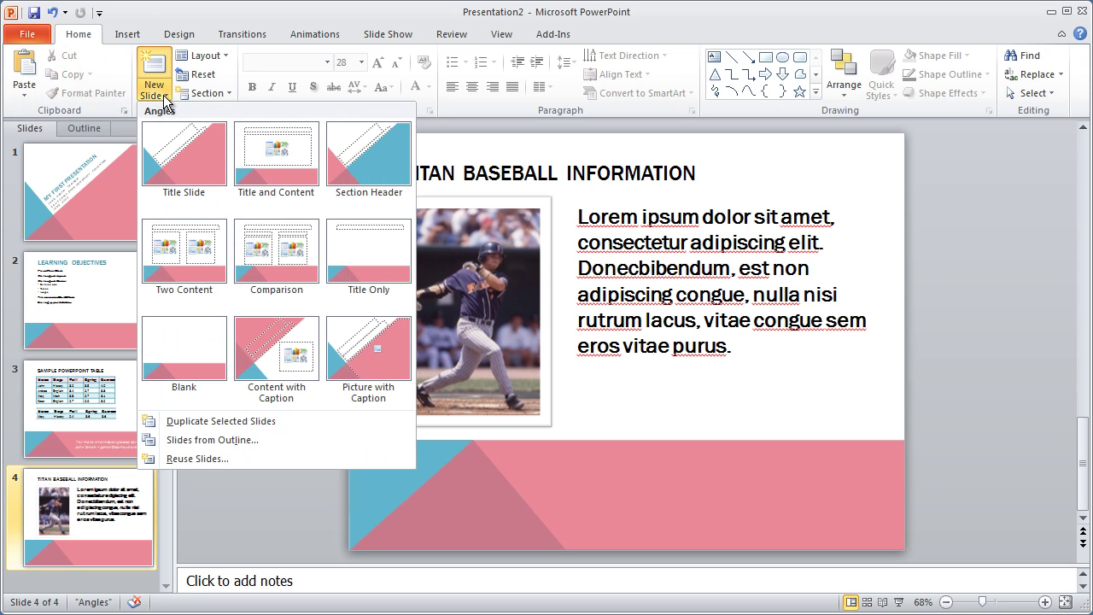
pyautogui.click(271, 159)
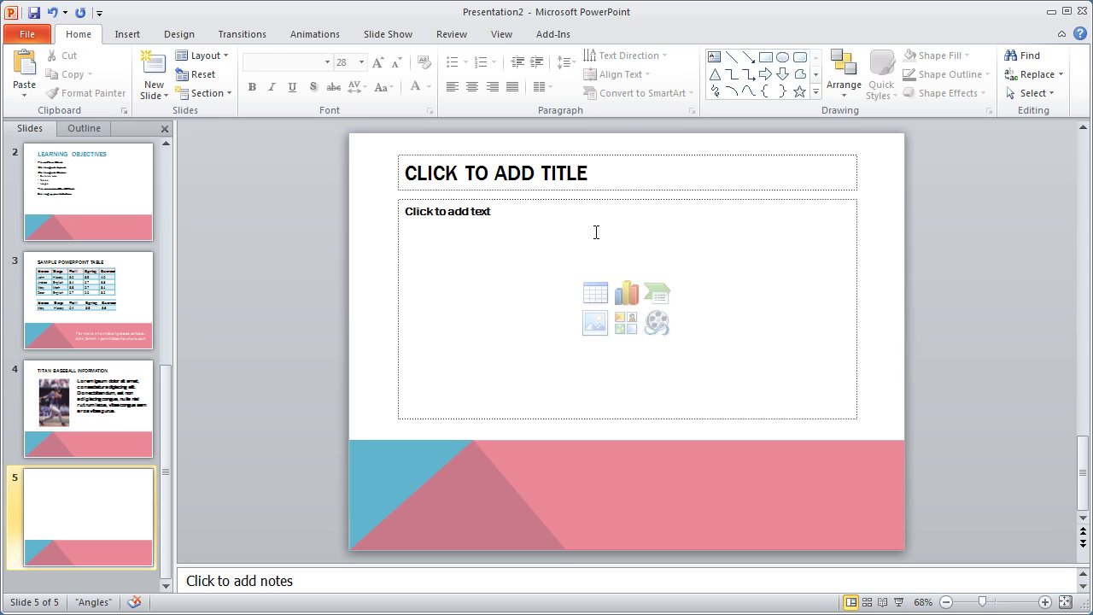
pyautogui.click(577, 179)
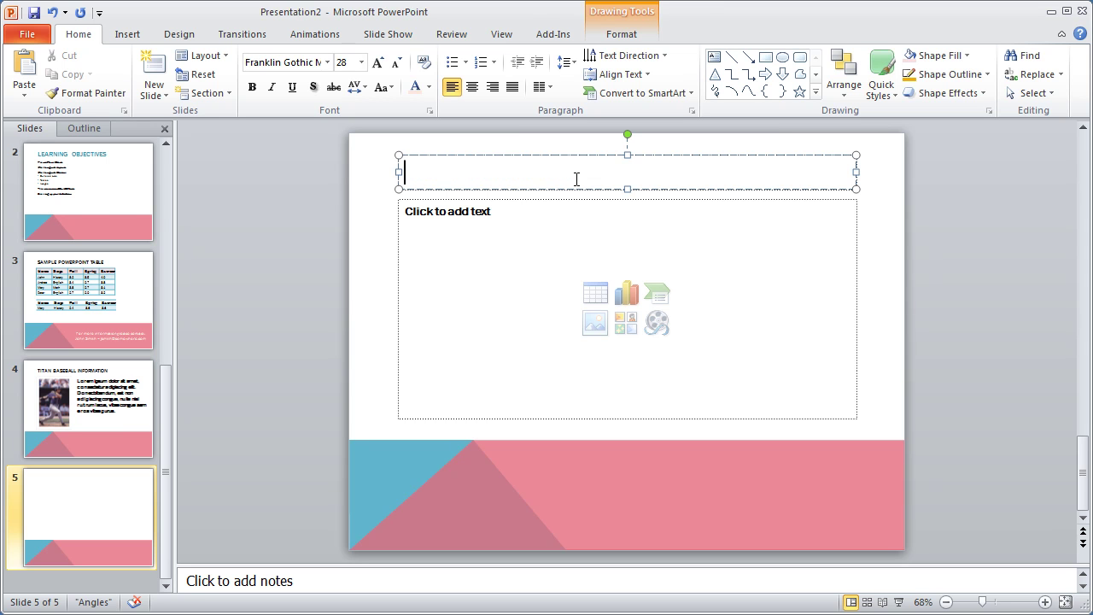
pyautogui.write('SAMPLE ')
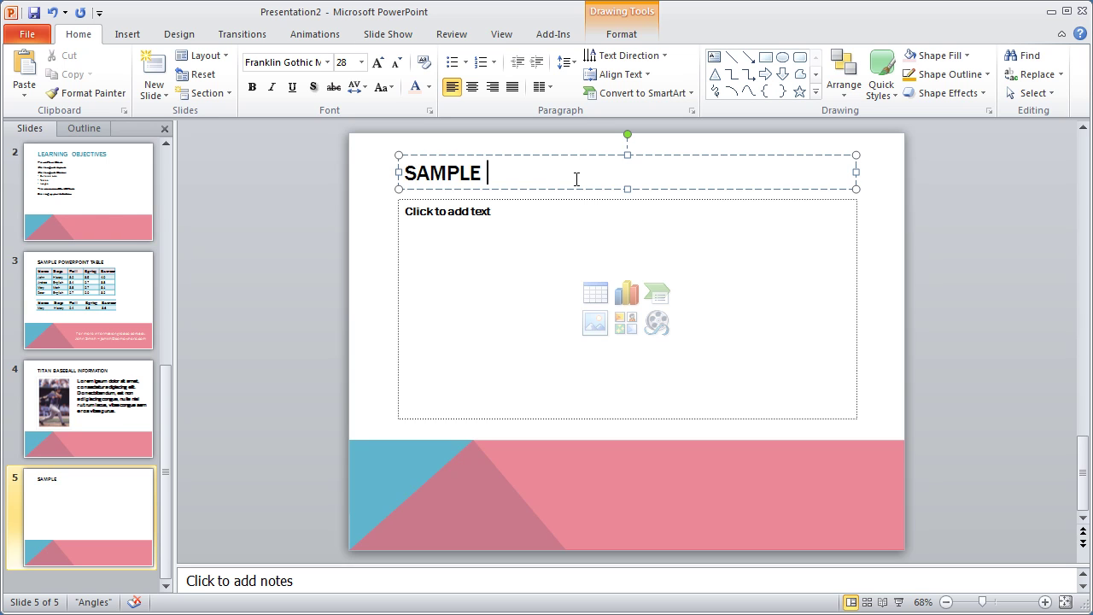
pyautogui.write('POWERPOINT ')
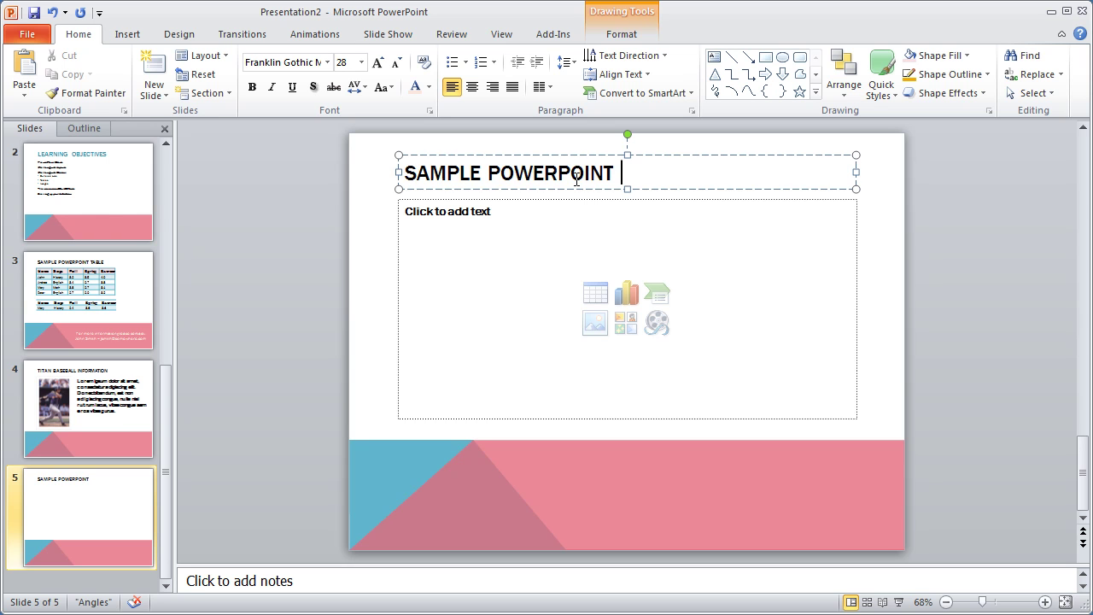
pyautogui.write('IMAGE')
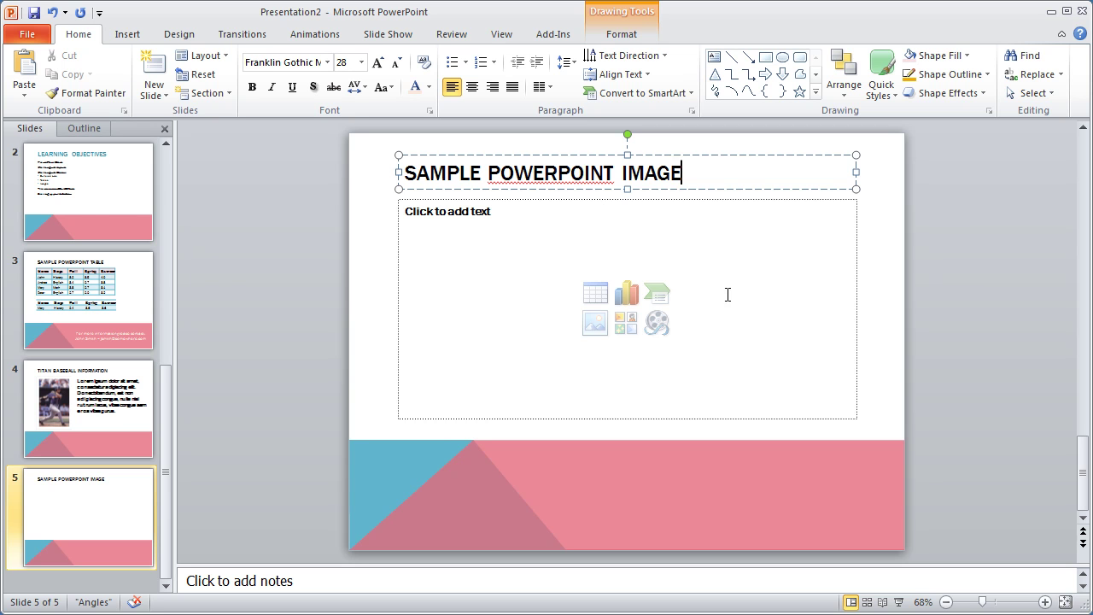
pyautogui.click(684, 309)
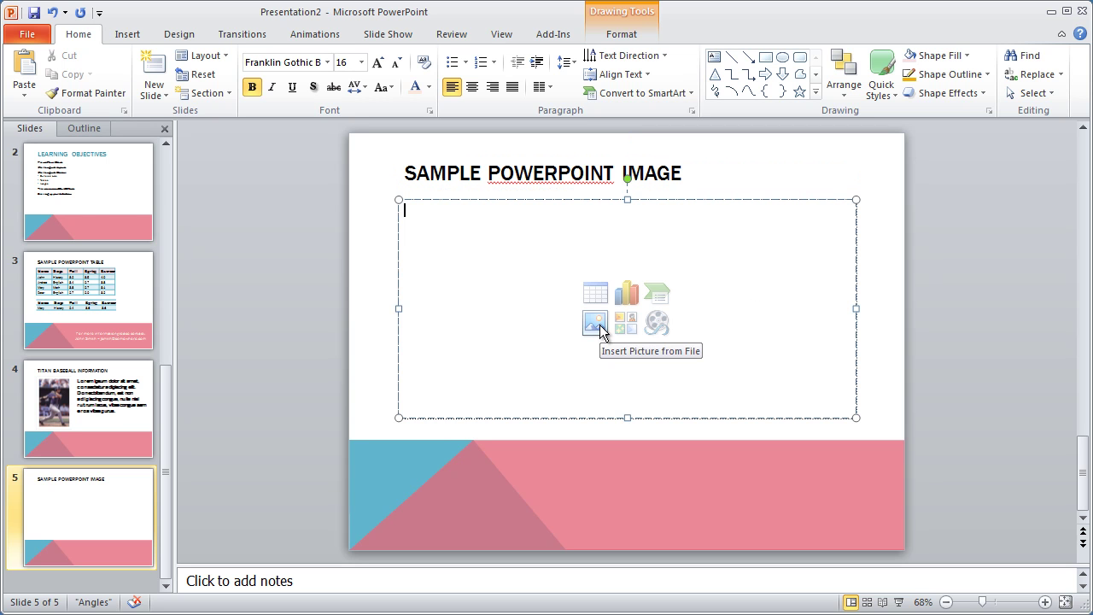
pyautogui.click(600, 331)
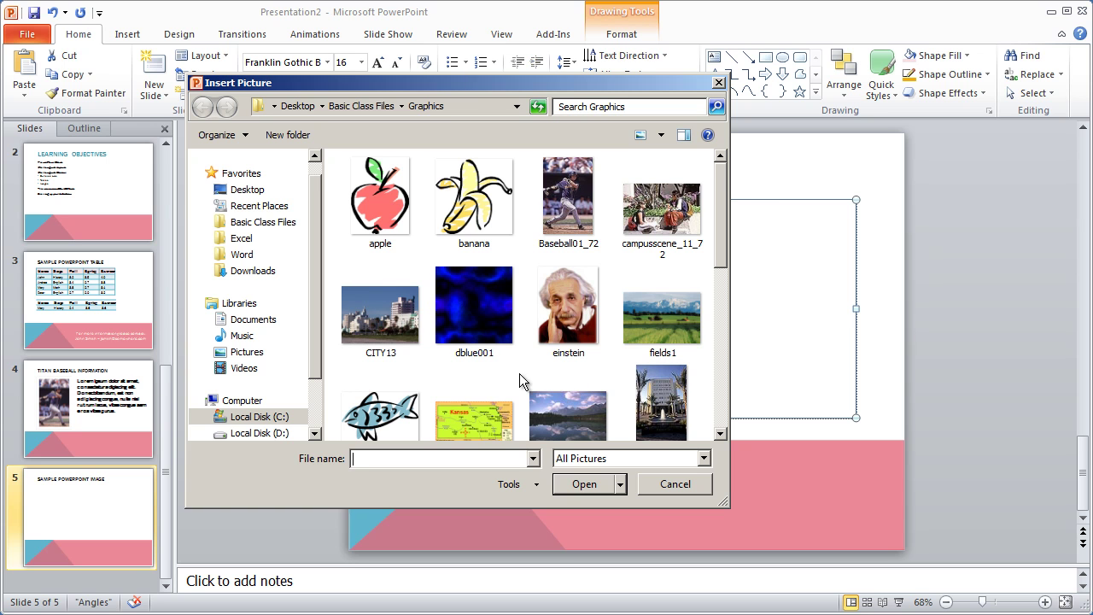
pyautogui.click(719, 82)
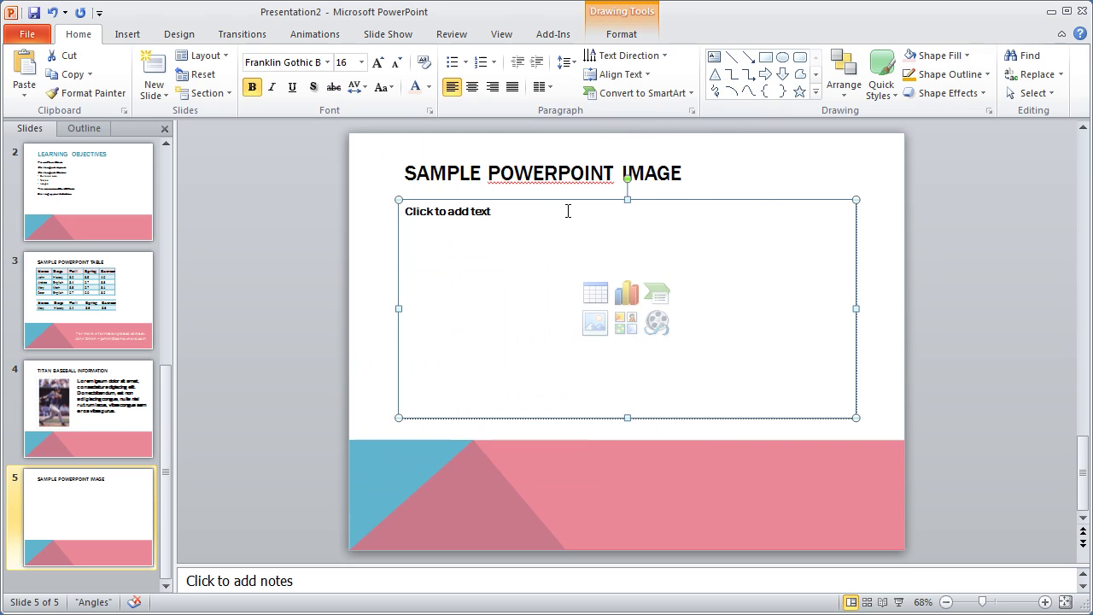
# - Limit Clip Art results to illustrations and photographs, excluding videos and audio
pyautogui.click(629, 332)
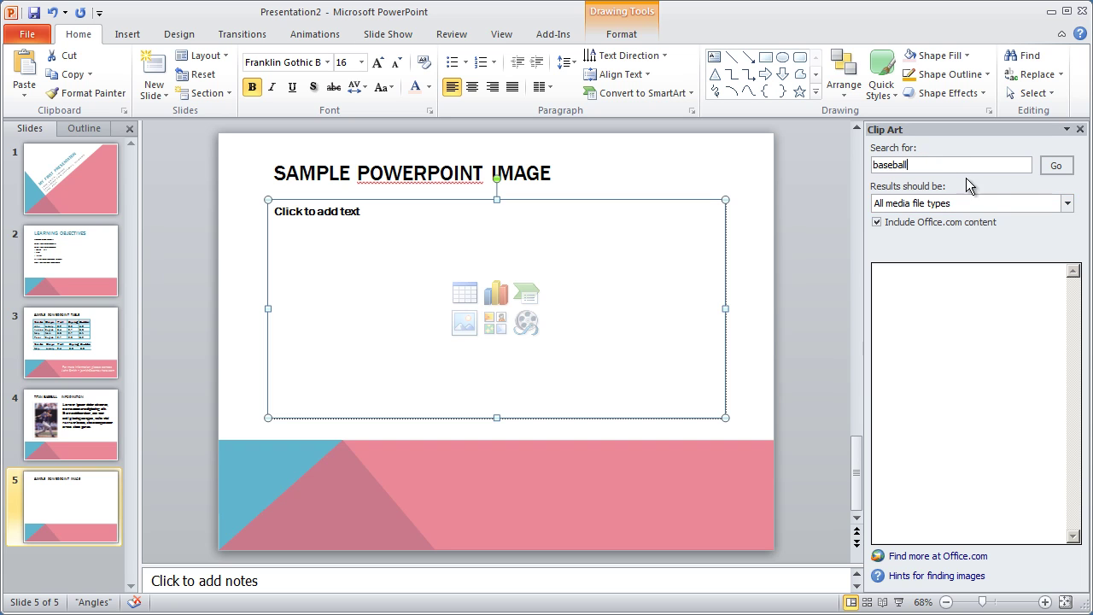
pyautogui.click(1066, 203)
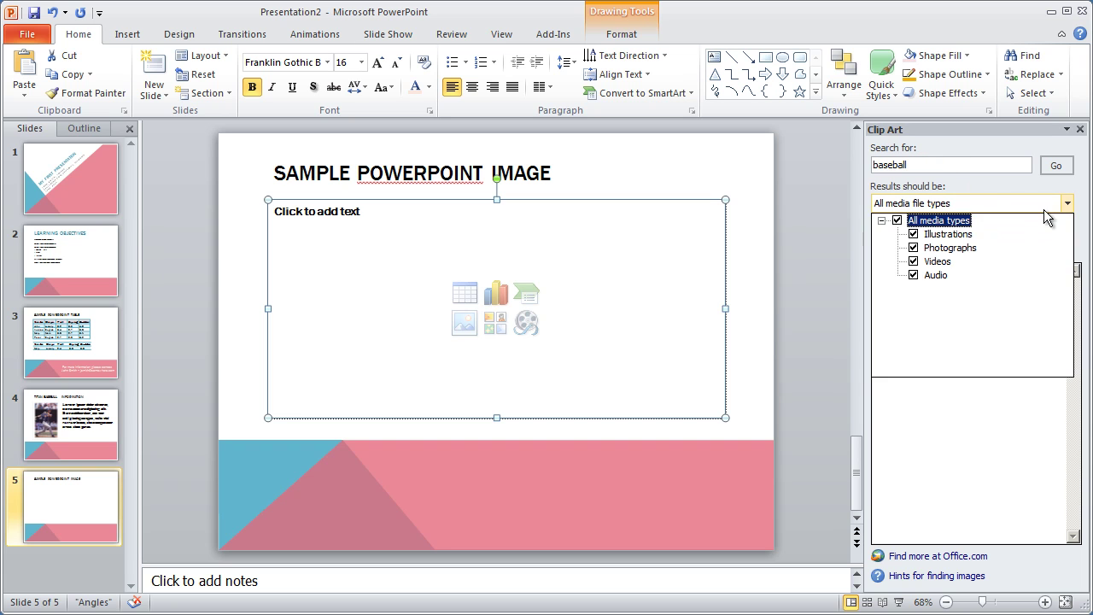
pyautogui.click(913, 275)
pyautogui.click(938, 262)
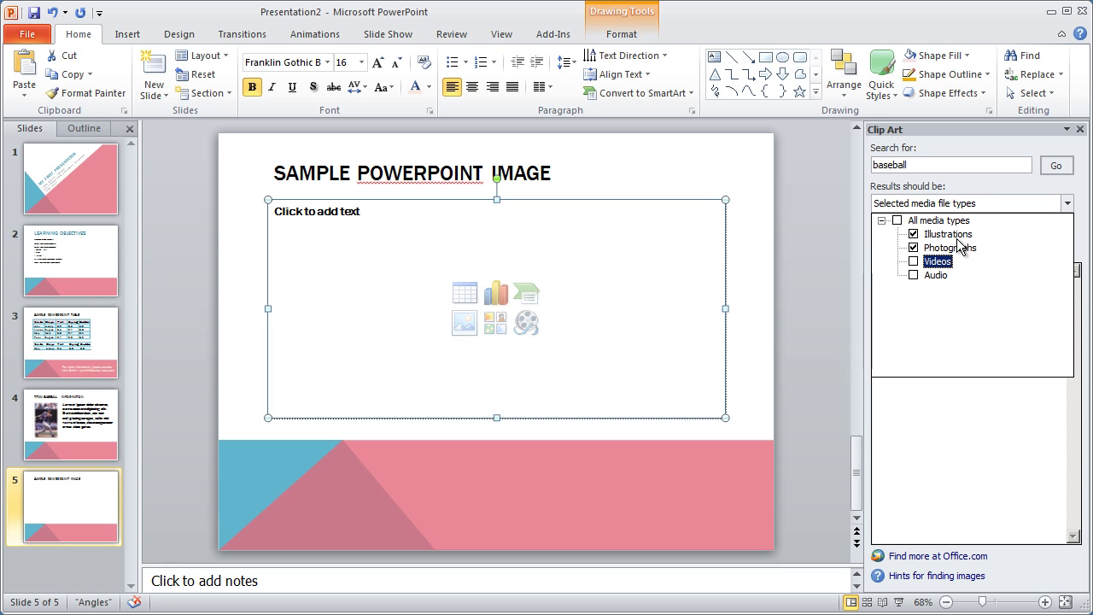
pyautogui.click(987, 152)
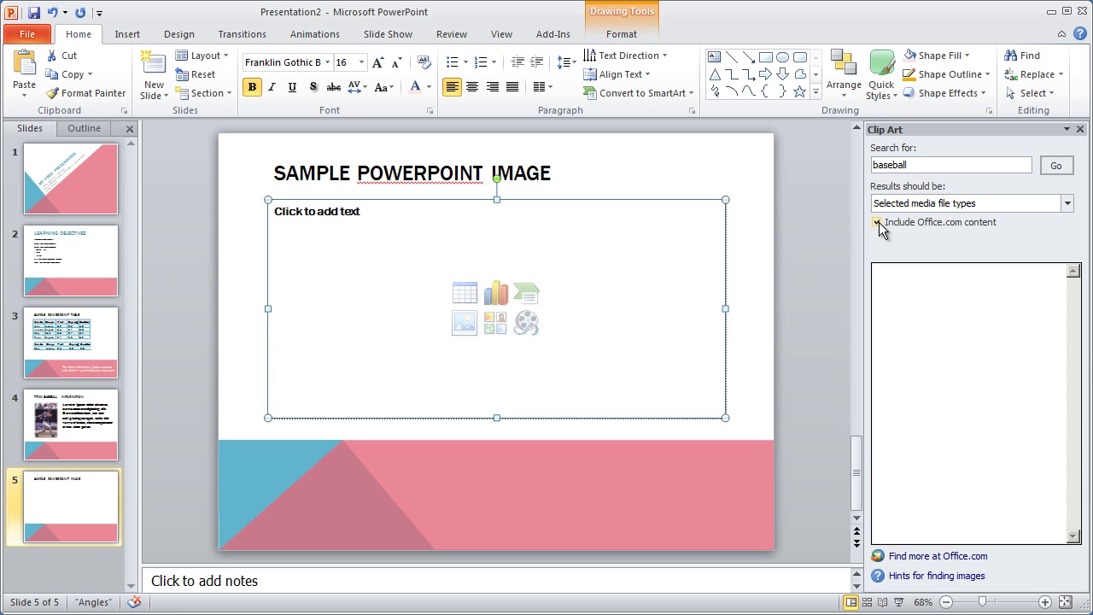
# - Run the 'baseball' clip art search and scroll up through the results
pyautogui.click(1057, 166)
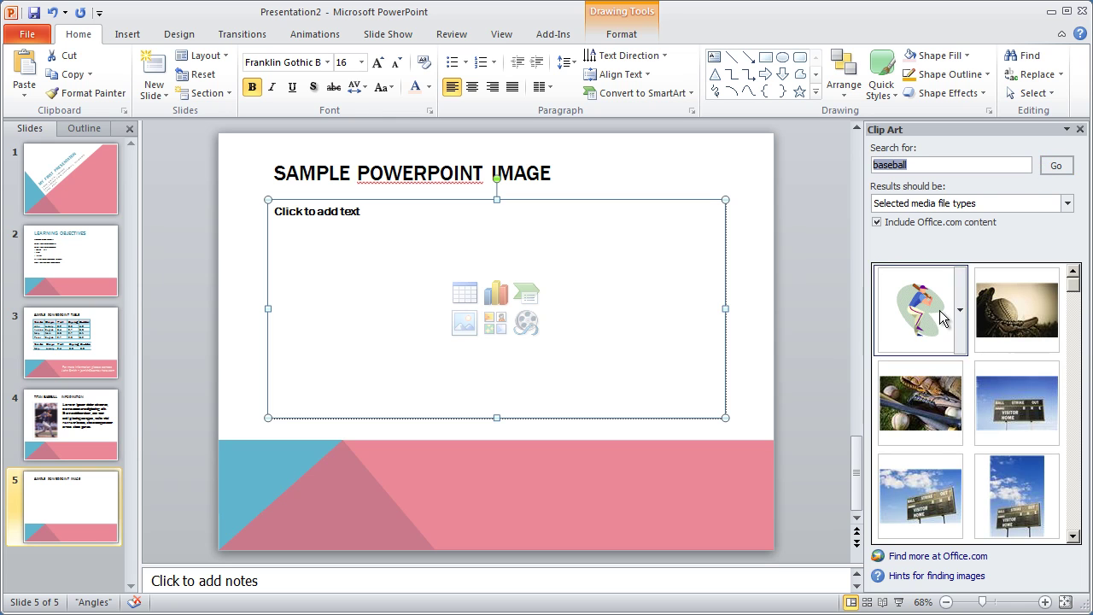
pyautogui.click(902, 164)
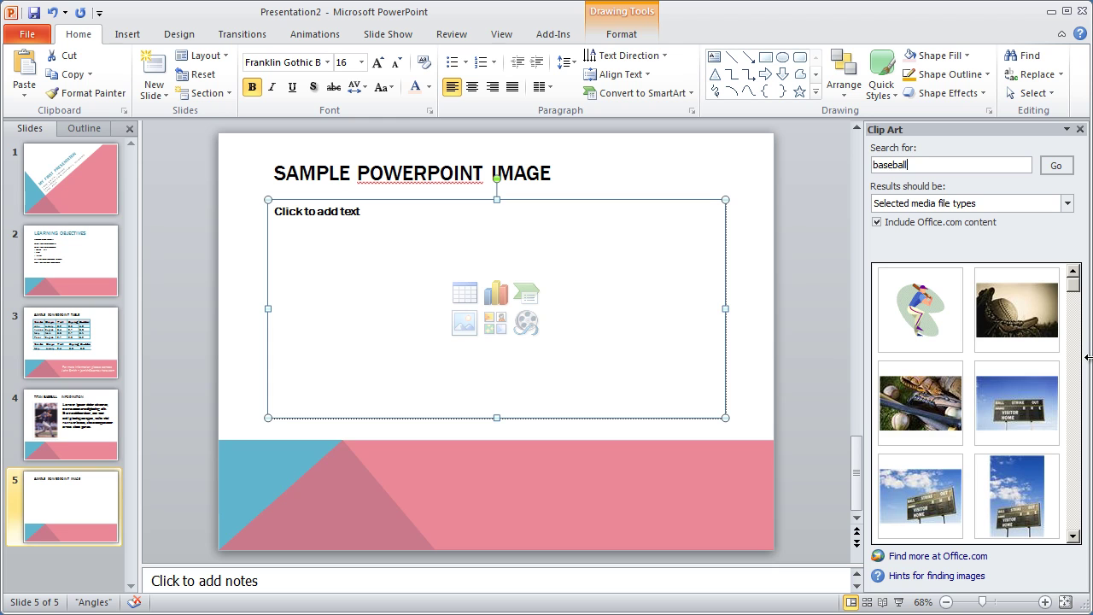
pyautogui.click(1078, 321)
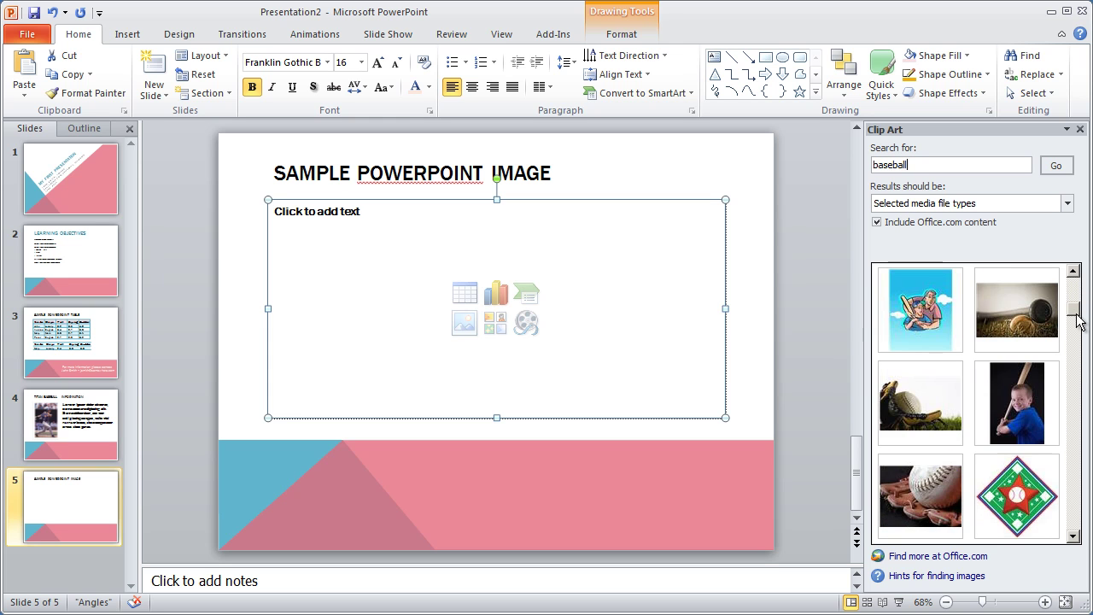
pyautogui.scroll(1, 1076, 316)
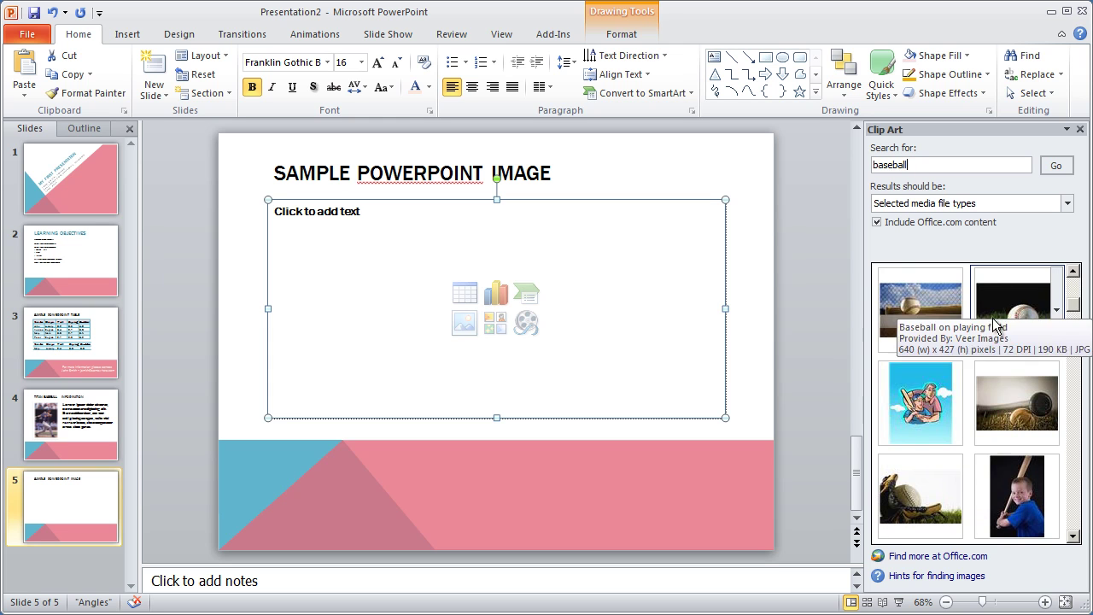
# - Insert the baseball-and-bat photo, enlarge it to about 4.01" by 6.01", and move it left under the title
pyautogui.click(907, 318)
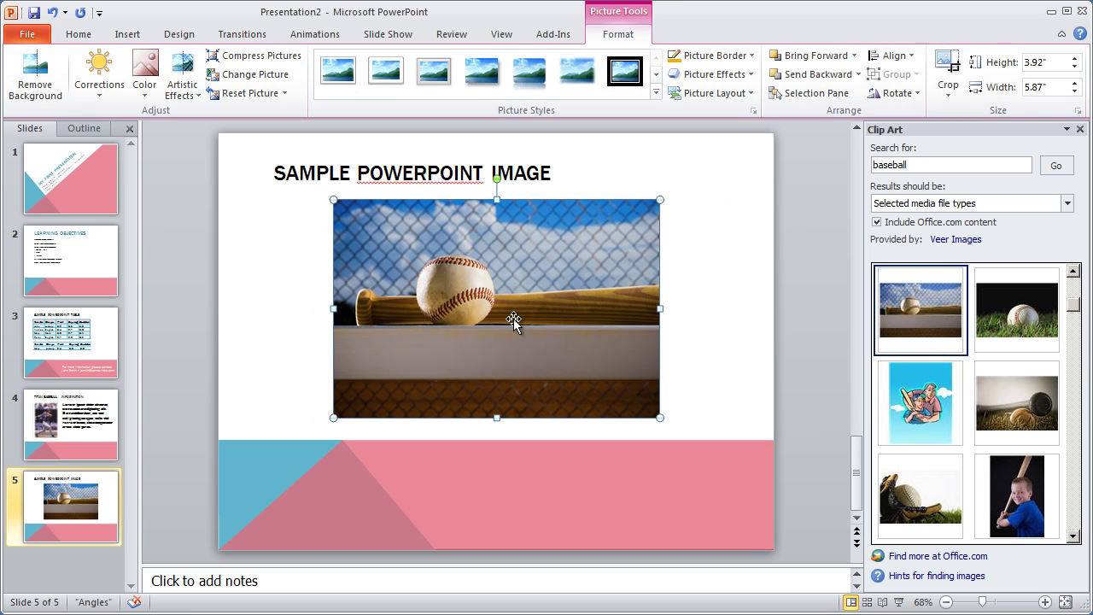
pyautogui.click(734, 253)
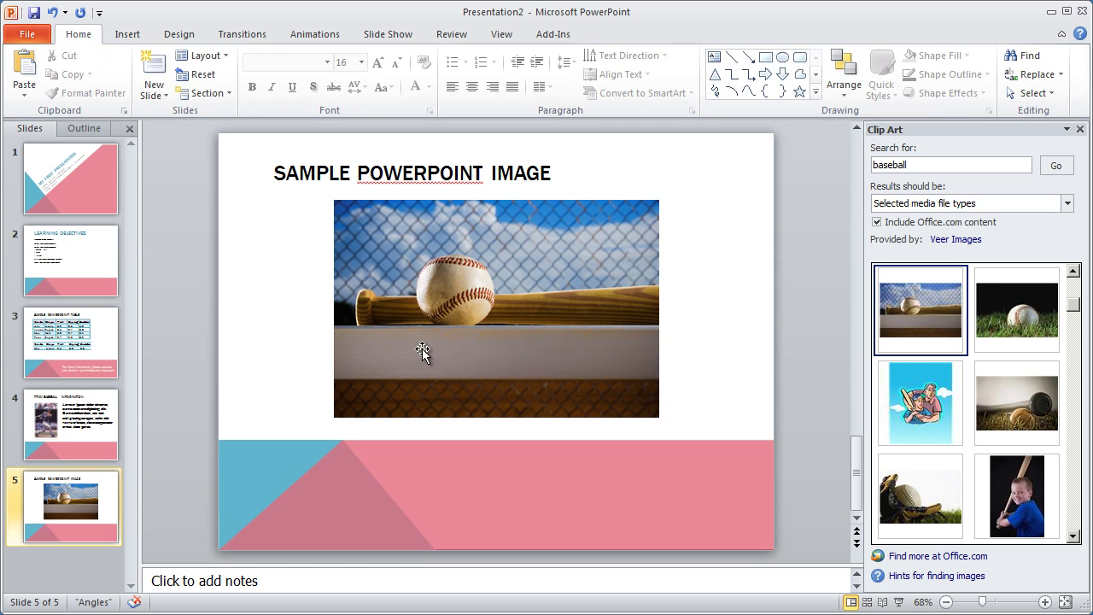
pyautogui.click(462, 341)
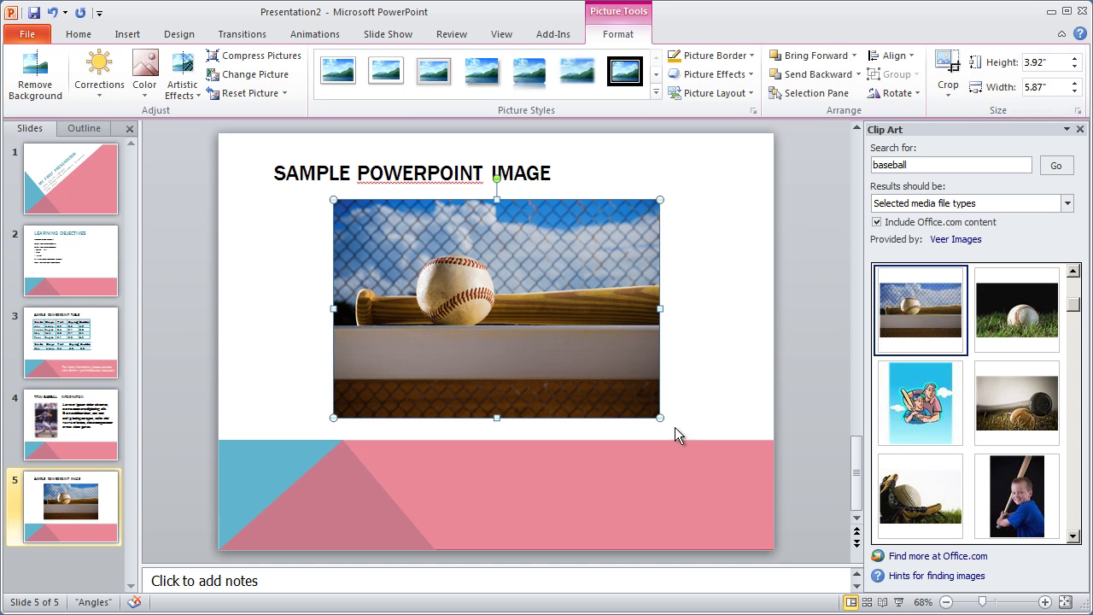
pyautogui.moveTo(660, 418)
pyautogui.mouseDown()
pyautogui.moveTo(593, 387)
pyautogui.moveTo(606, 384)
pyautogui.moveTo(667, 422)
pyautogui.mouseUp()
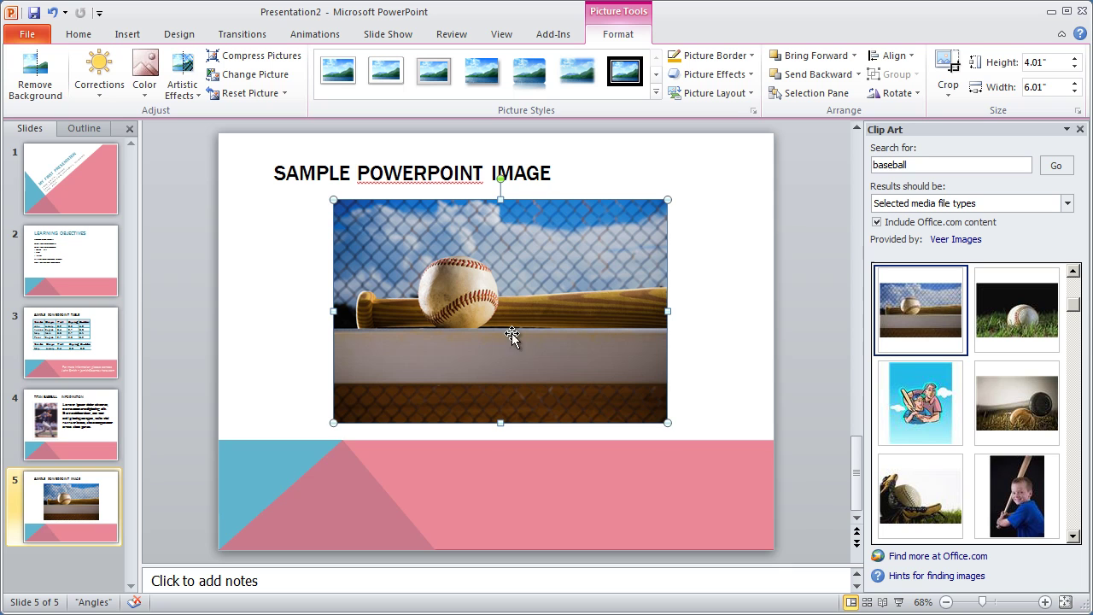
pyautogui.moveTo(511, 334); pyautogui.dragTo(451, 328)
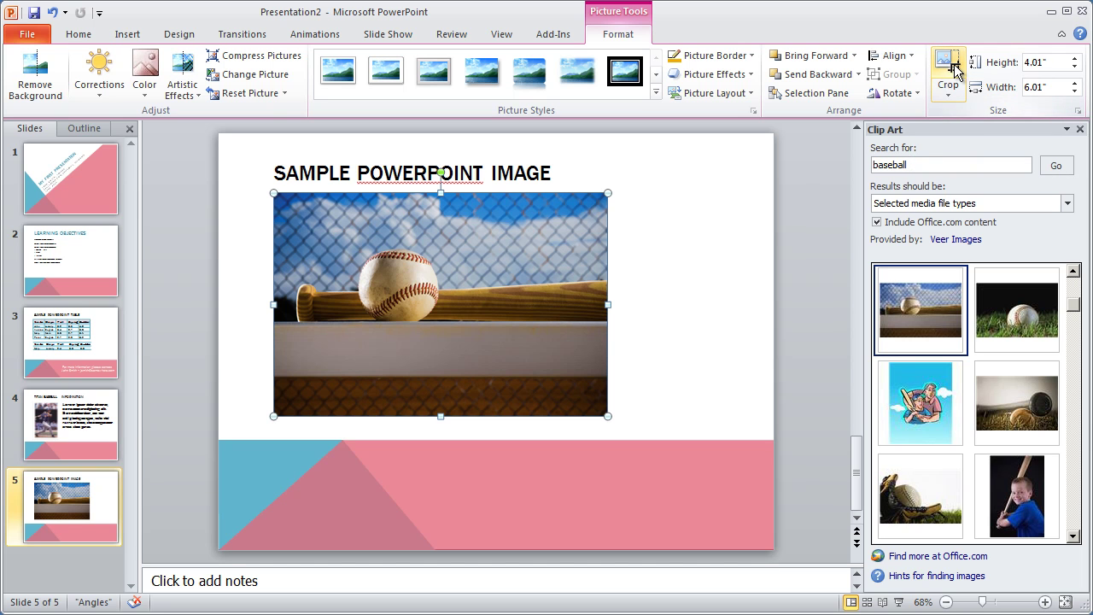
# - Crop the right side and bottom strip off the baseball photo, leaving about 2.81" by 4.02"
pyautogui.click(948, 89)
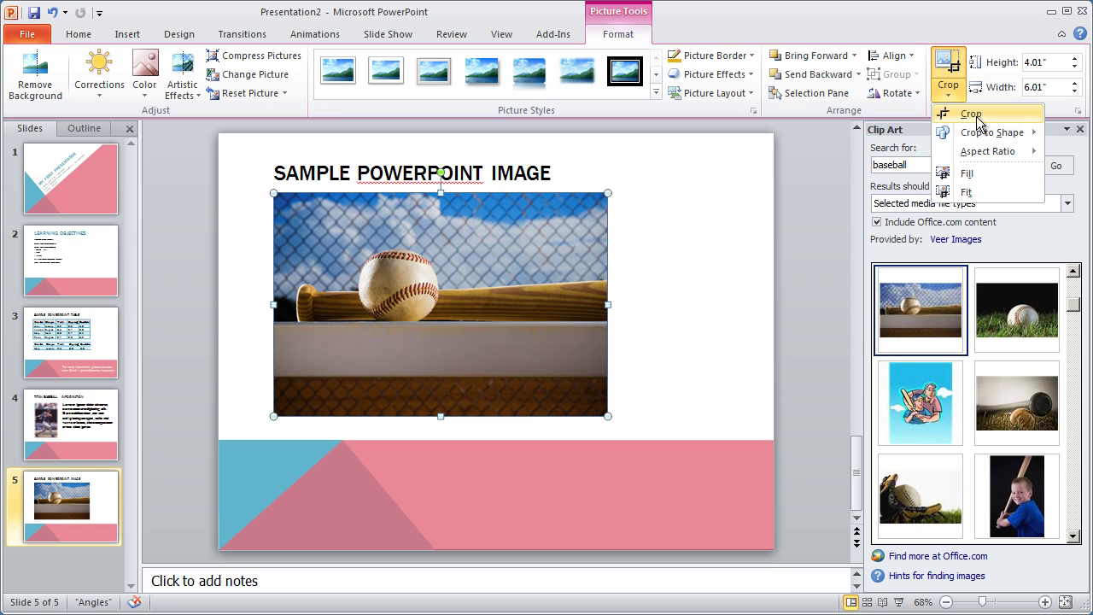
pyautogui.click(977, 113)
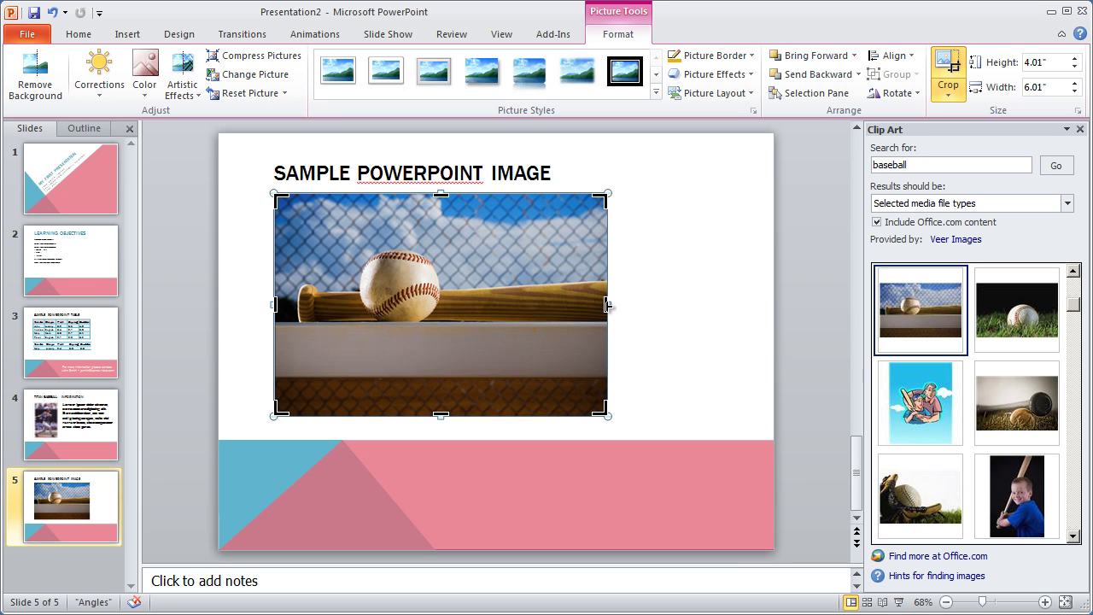
pyautogui.moveTo(607, 305); pyautogui.dragTo(495, 292)
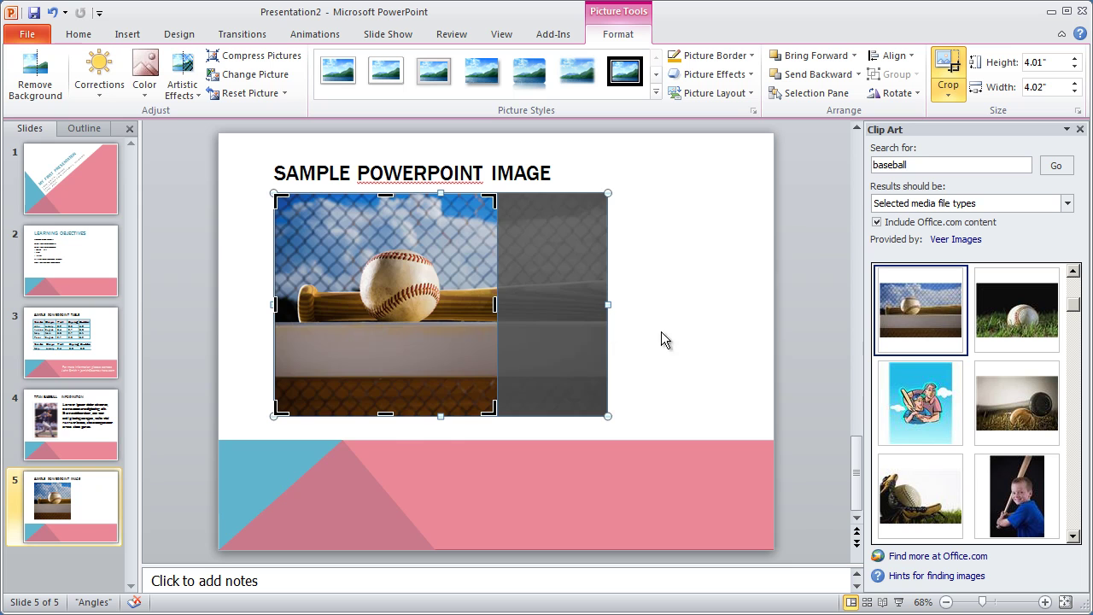
pyautogui.moveTo(385, 417); pyautogui.dragTo(386, 348)
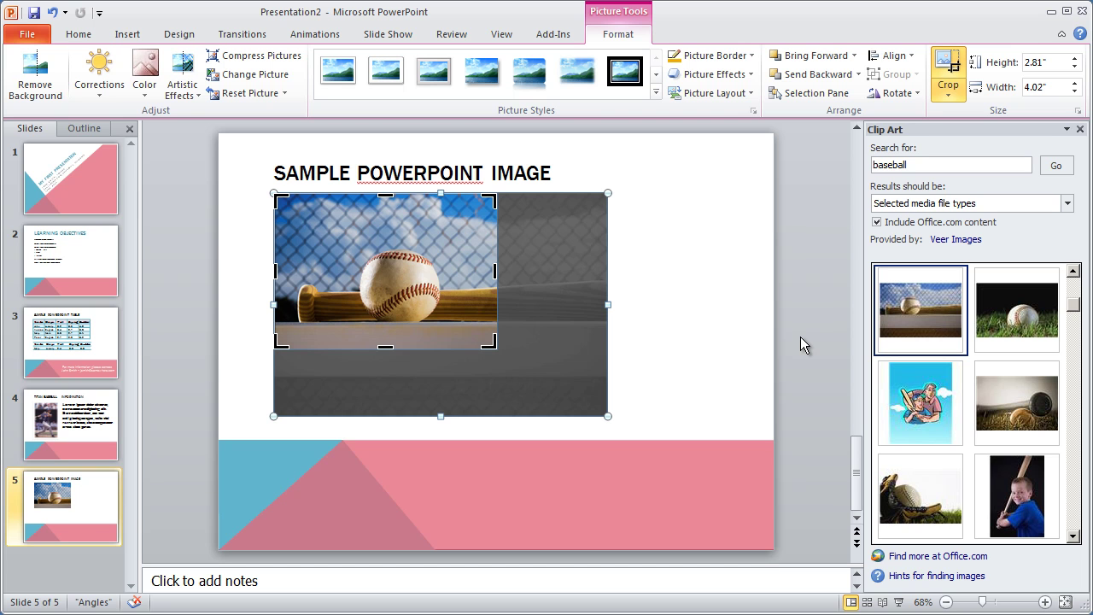
pyautogui.click(697, 319)
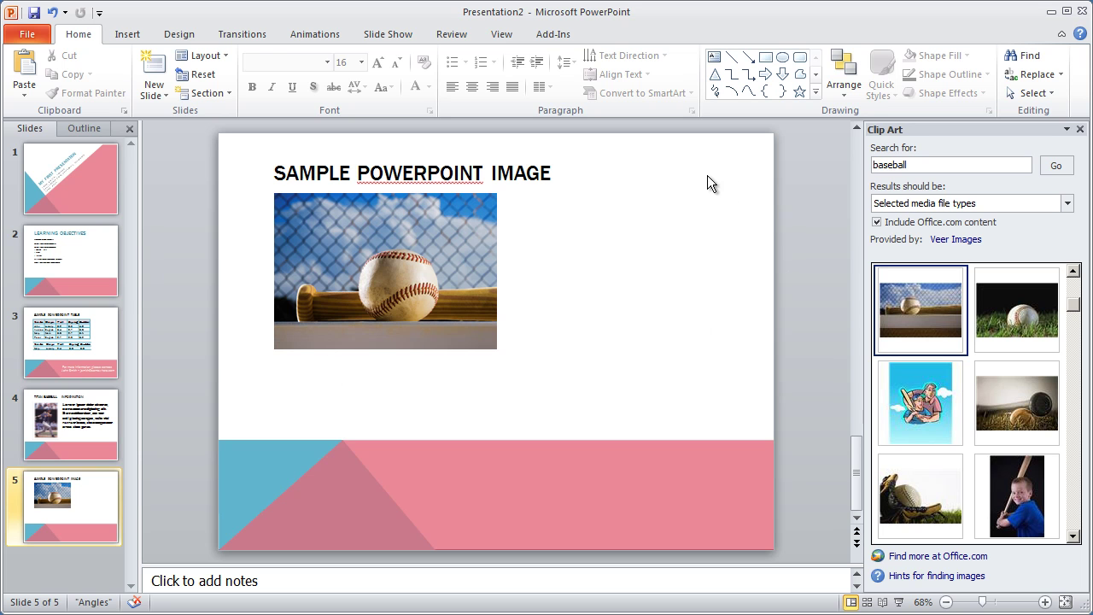
# - Insert the baseball-player clip art onto slide 5 beside the baseball photo
pyautogui.click(375, 265)
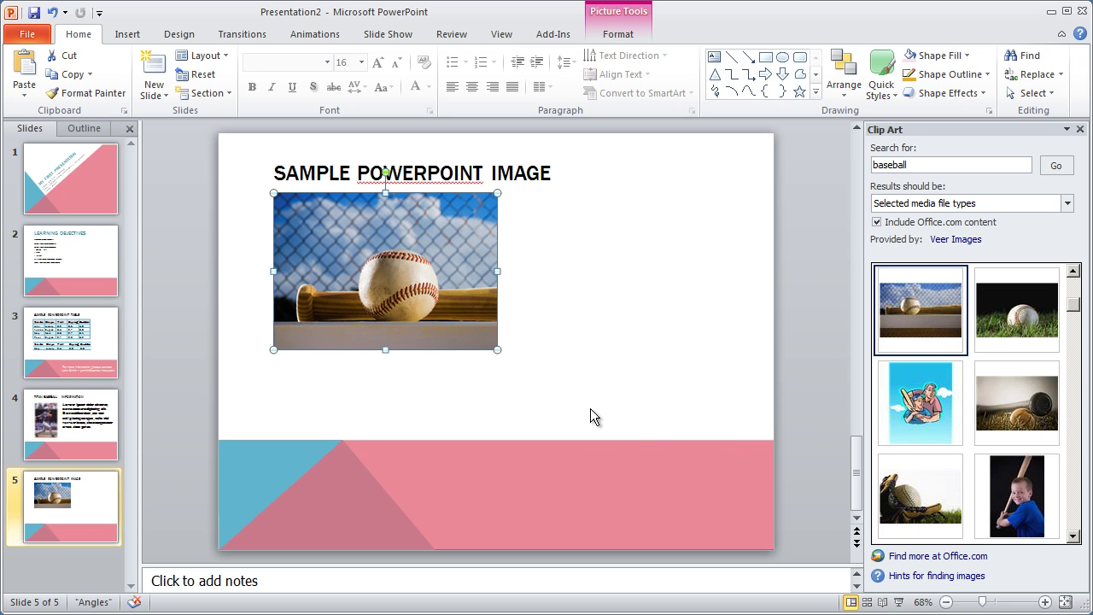
pyautogui.click(656, 394)
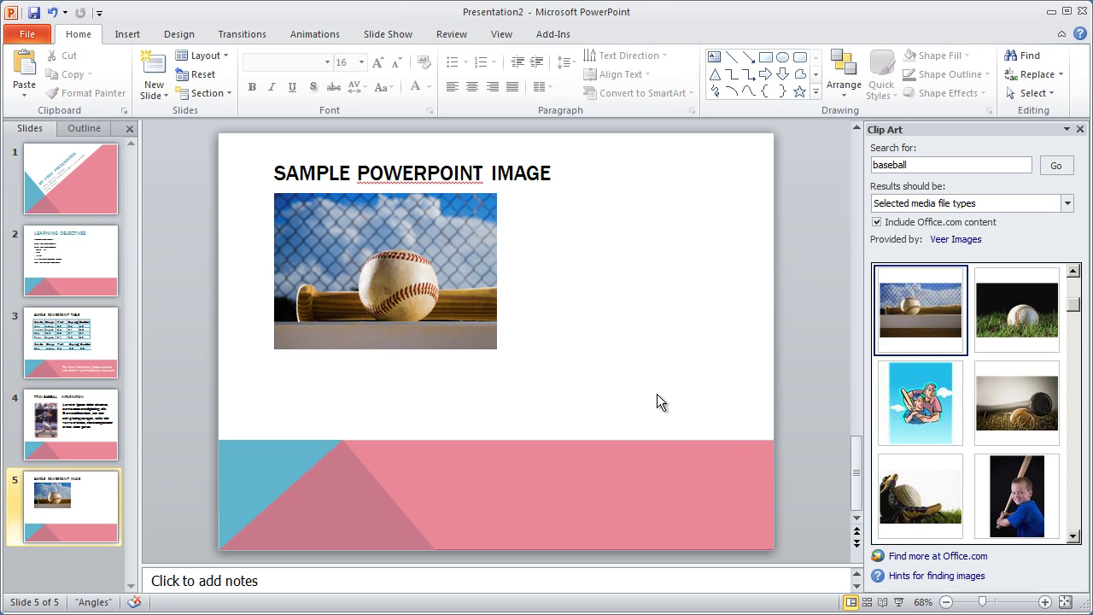
pyautogui.scroll(-3, 1069, 317)
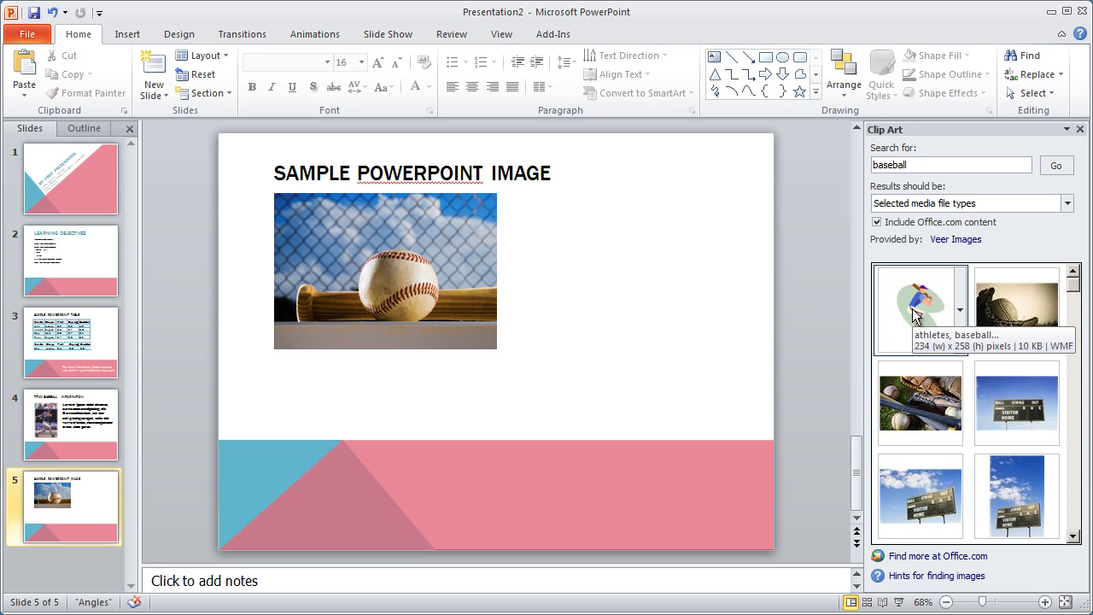
pyautogui.click(913, 315)
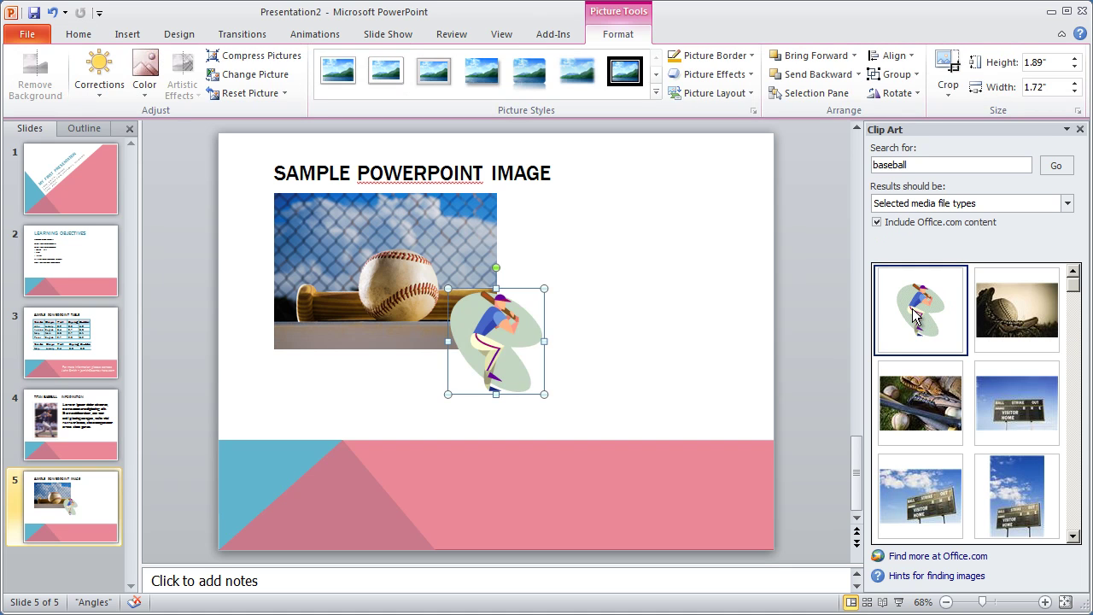
pyautogui.moveTo(502, 344); pyautogui.dragTo(605, 272)
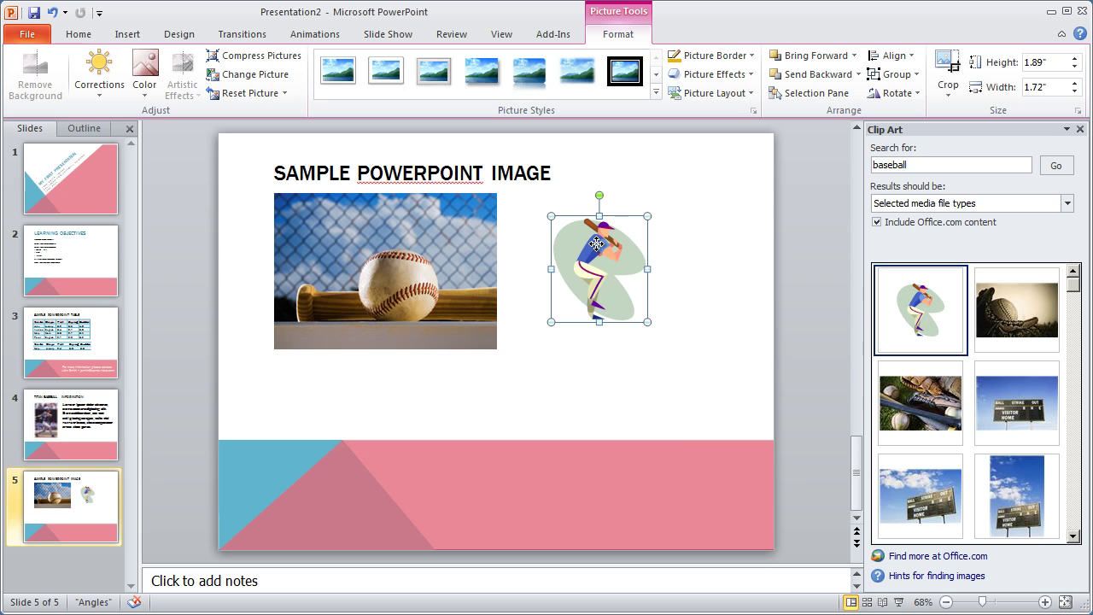
# - Move the batter clip art into the pink band's lower-left corner
pyautogui.moveTo(710, 476)
pyautogui.mouseDown()
pyautogui.moveTo(703, 464)
pyautogui.moveTo(713, 477)
pyautogui.mouseUp()
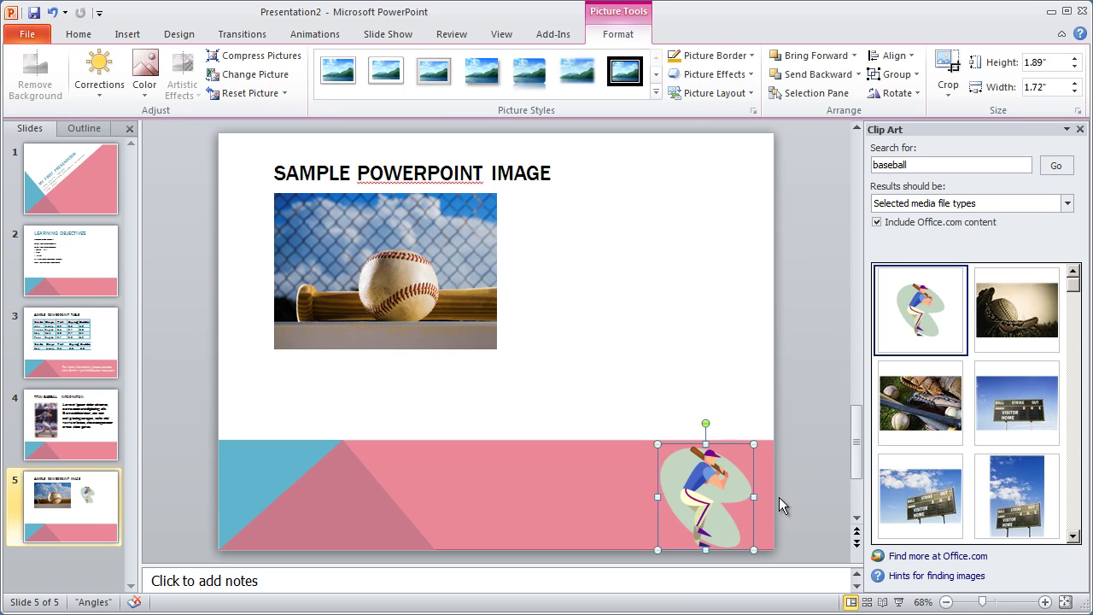
pyautogui.click(668, 377)
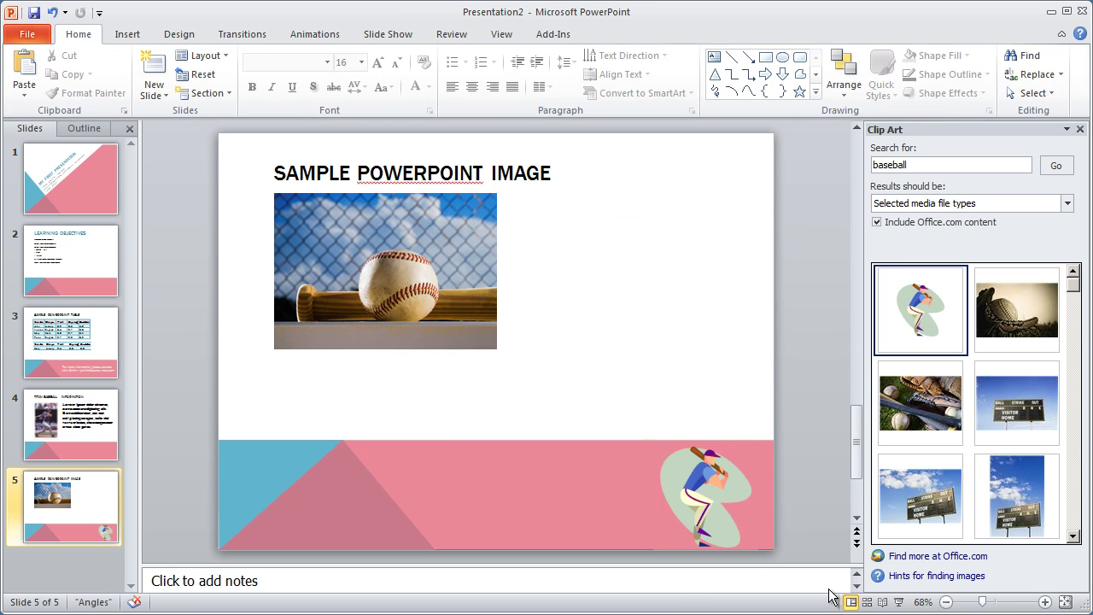
pyautogui.click(706, 516)
pyautogui.moveTo(713, 510); pyautogui.dragTo(726, 511)
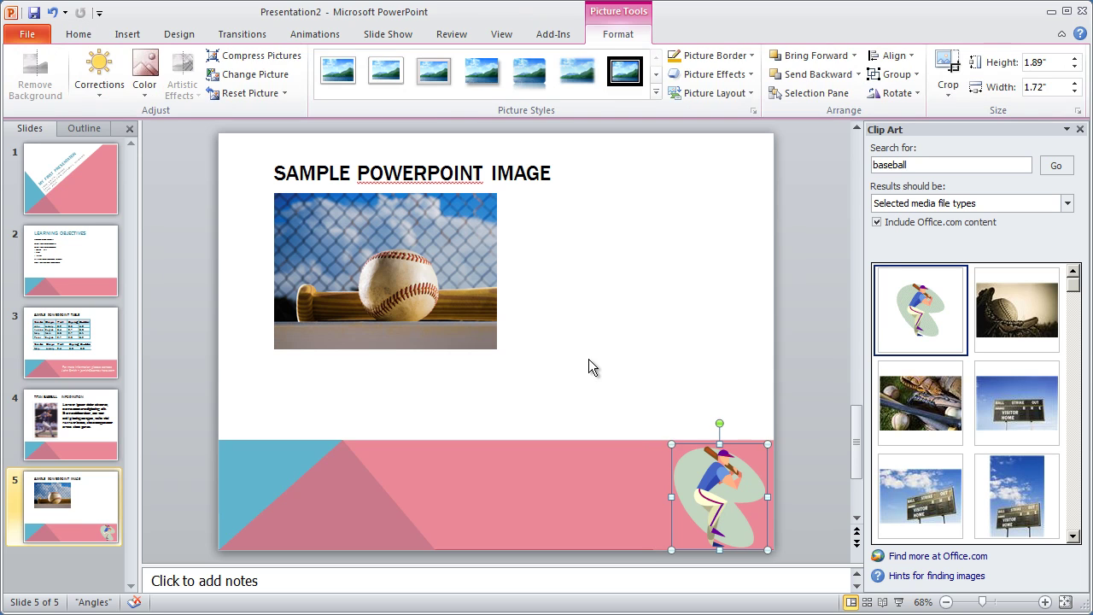
pyautogui.click(603, 370)
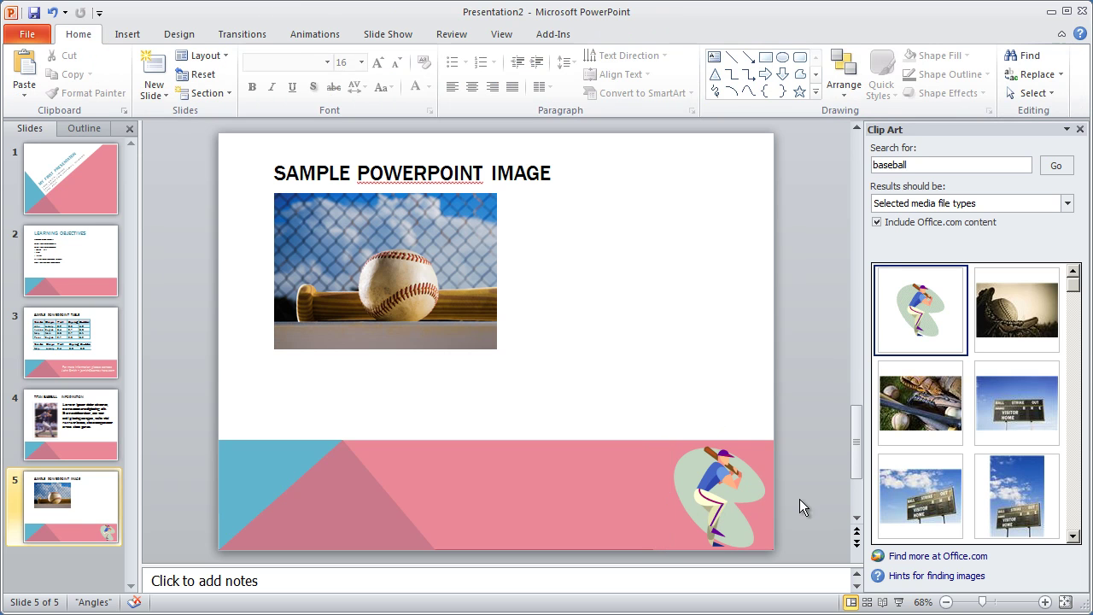
pyautogui.click(743, 500)
pyautogui.moveTo(339, 502); pyautogui.dragTo(342, 500)
# - Undo and redo the batter clip art's last move, keeping it in the lower-left corner
pyautogui.click(570, 392)
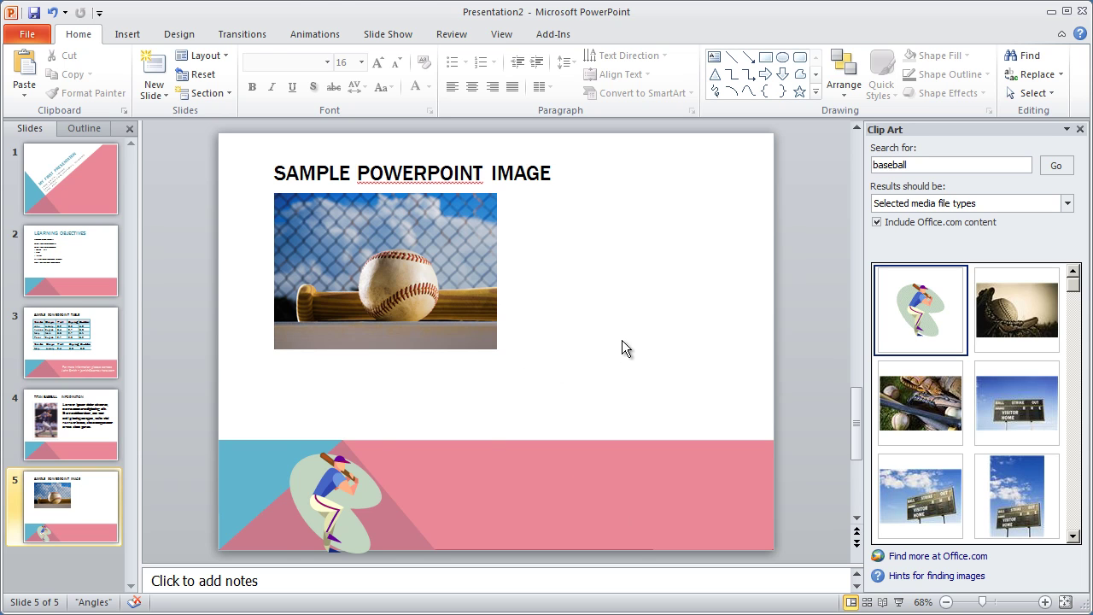
pyautogui.click(326, 483)
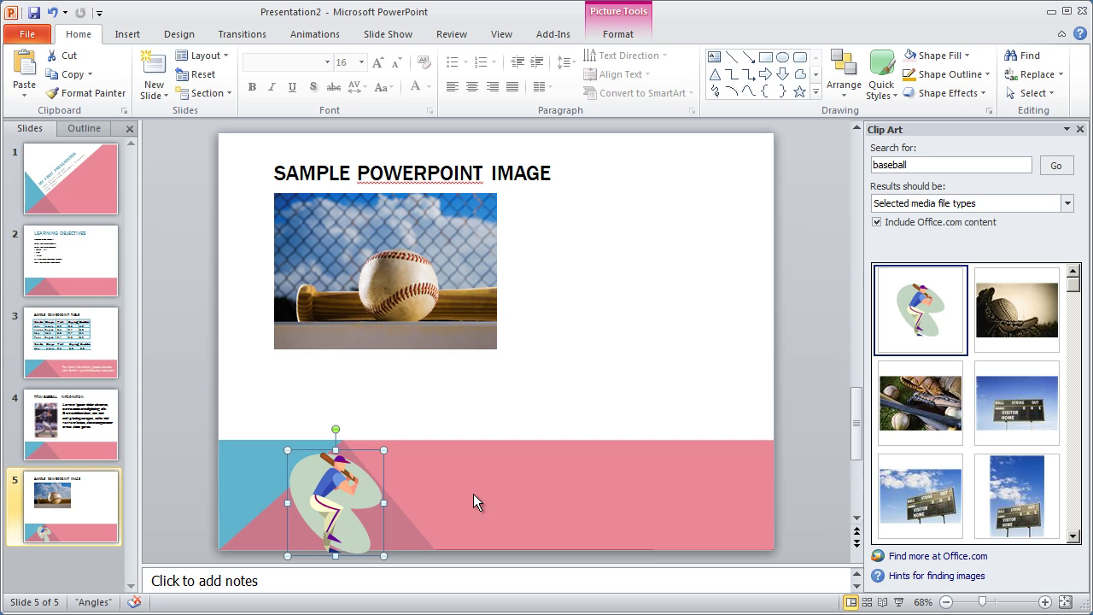
pyautogui.click(608, 355)
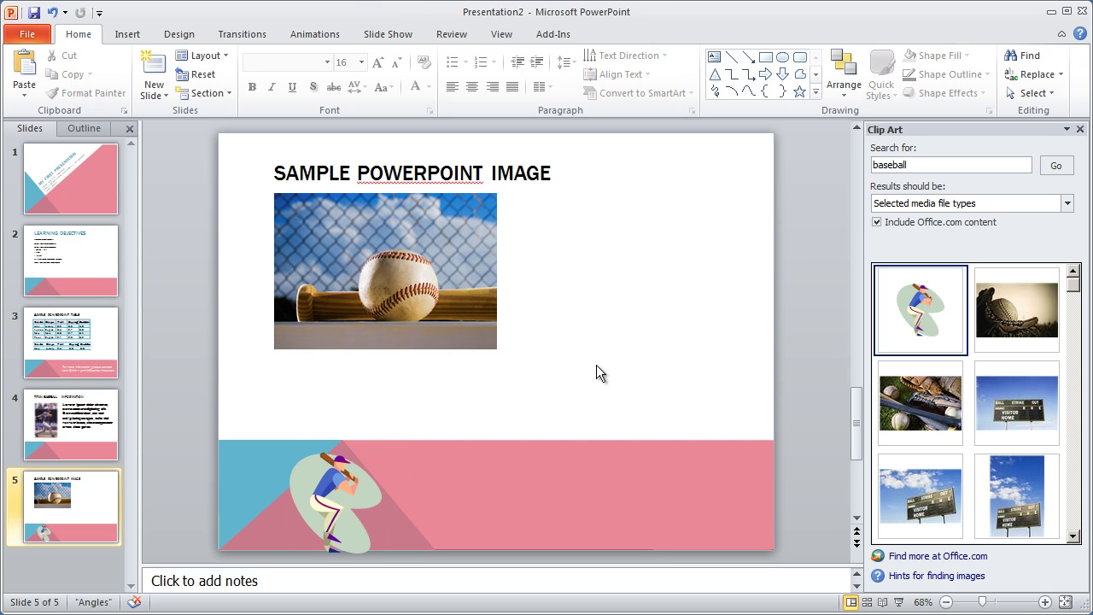
pyautogui.click(343, 491)
pyautogui.hotkey('ctrl', 'z')
pyautogui.hotkey('ctrl', 'z')
pyautogui.hotkey('ctrl', 'z')
pyautogui.hotkey('ctrl', 'z')
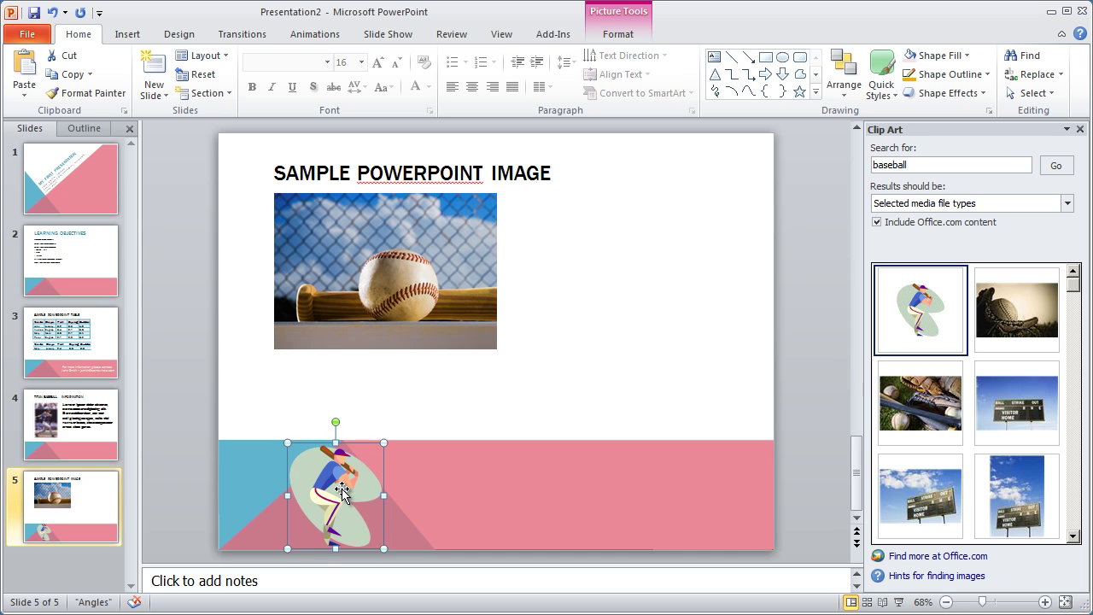
pyautogui.hotkey('ctrl', 'y')
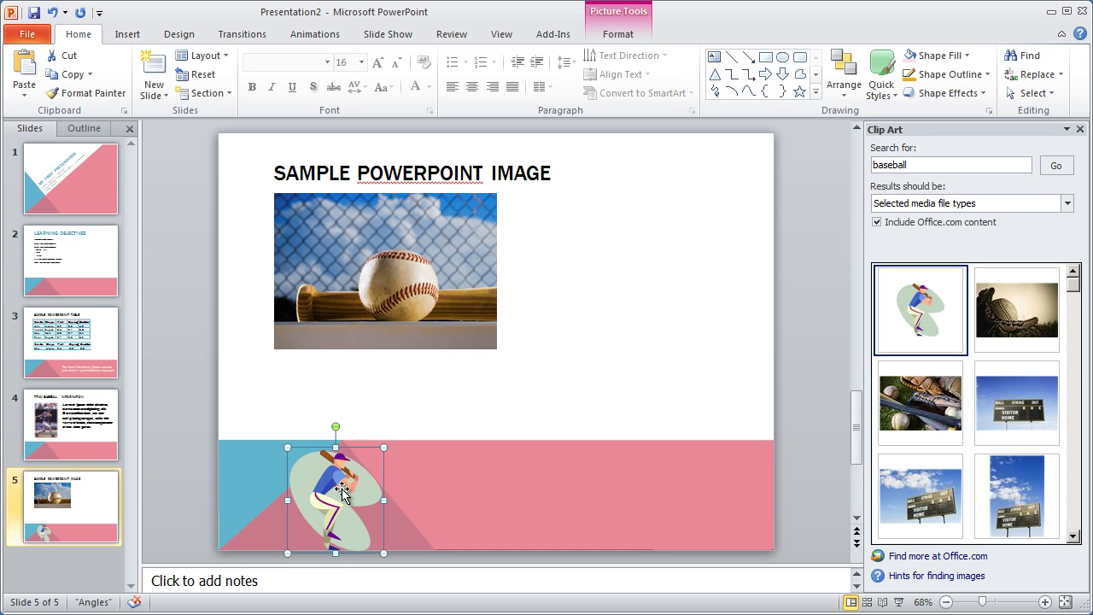
pyautogui.click(609, 319)
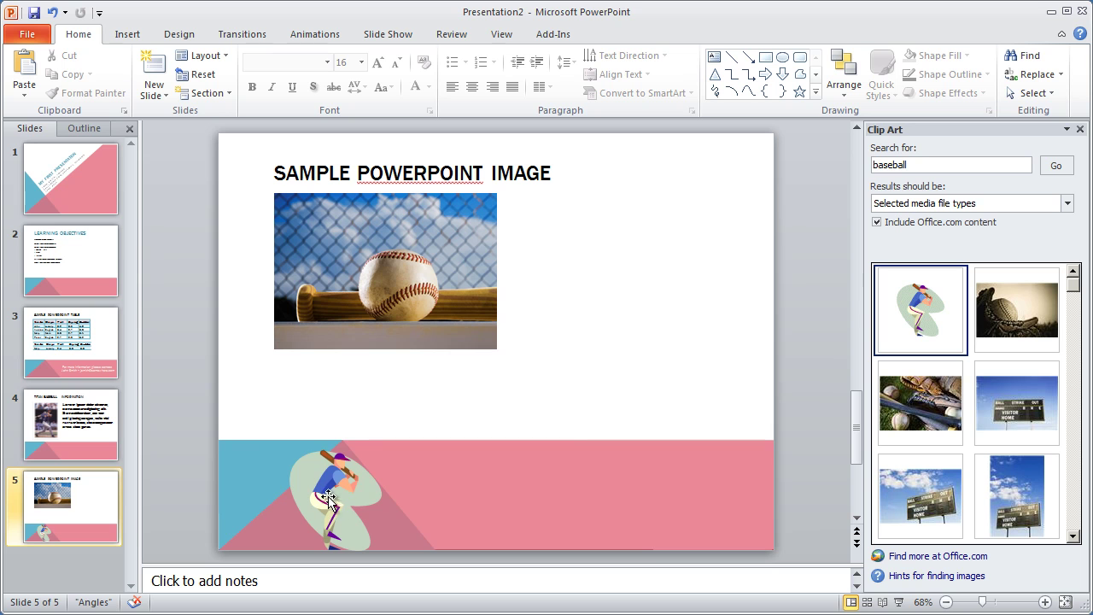
# - Step back through slides 4, 3 and 2 to the 'My First Presentation' title slide
pyautogui.click(79, 434)
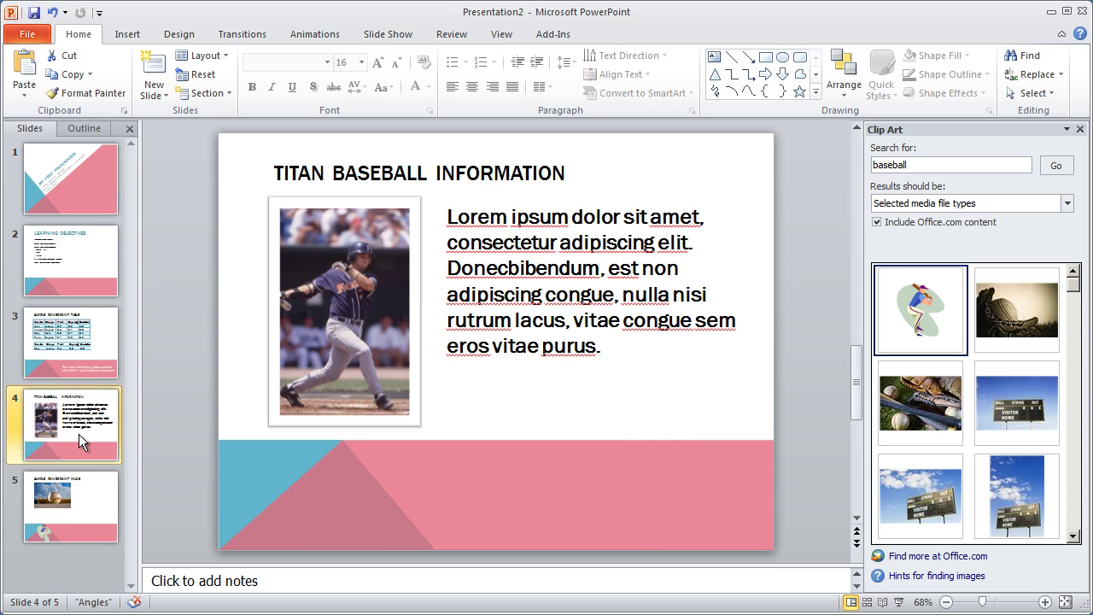
pyautogui.click(87, 352)
pyautogui.click(84, 281)
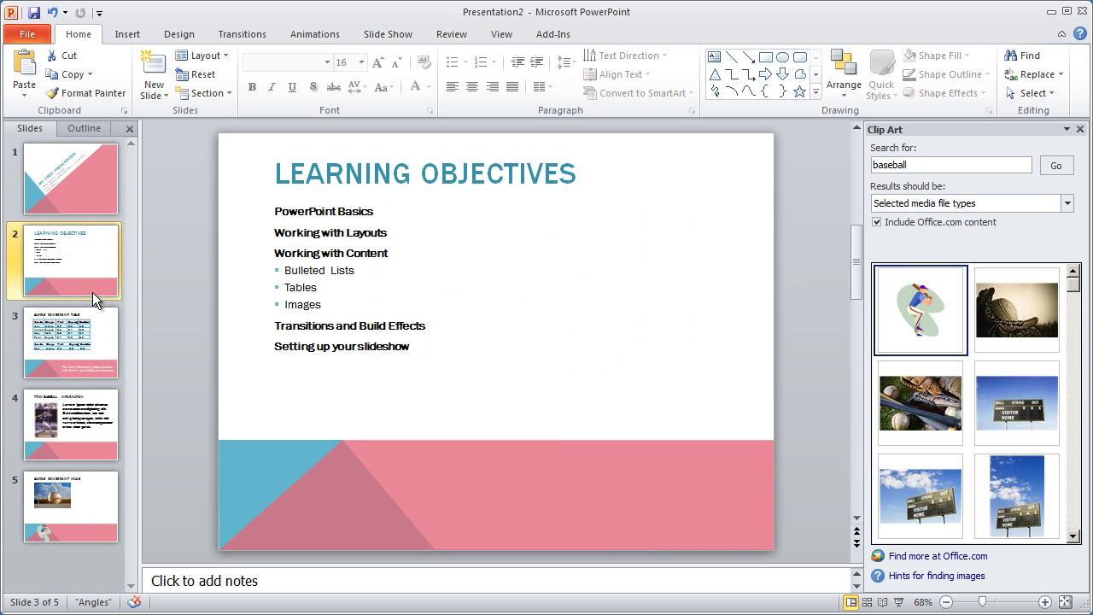
pyautogui.click(62, 173)
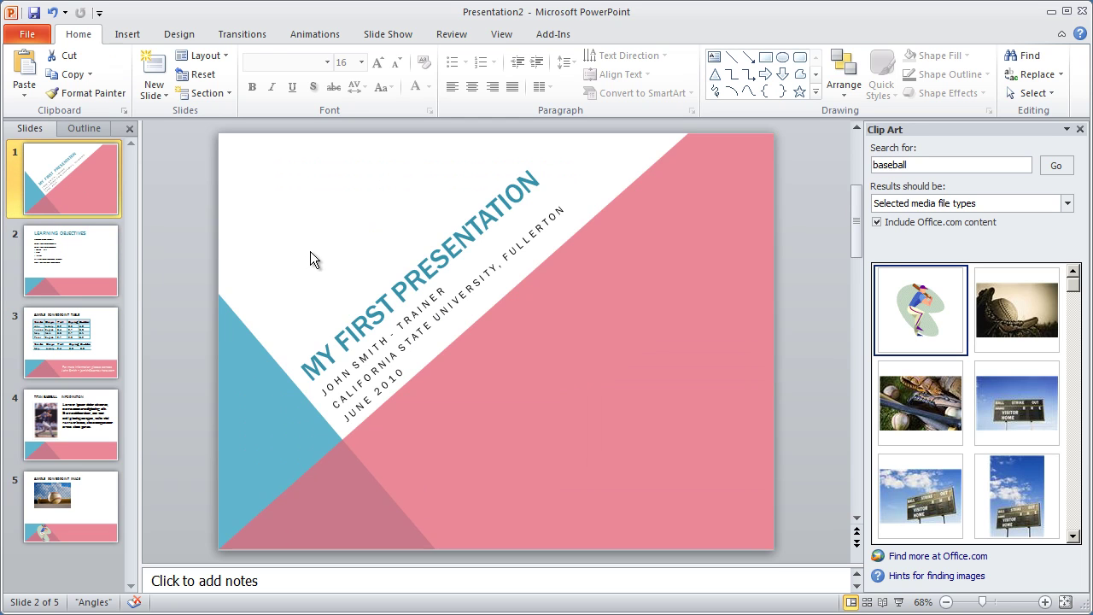